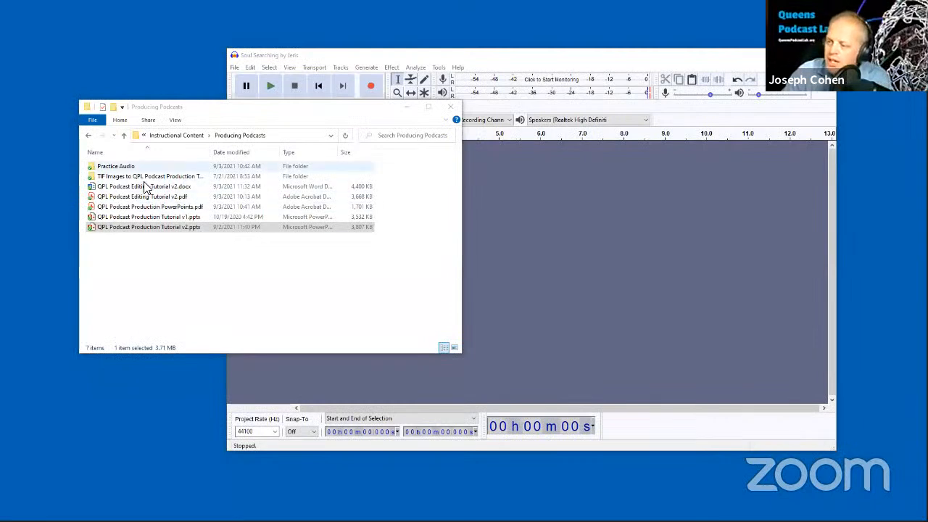
Open the Practice Audio folder and shift the Audacity window slightly so both windows stay within reach
{"action": "double_click", "coordinate": [134, 165]}
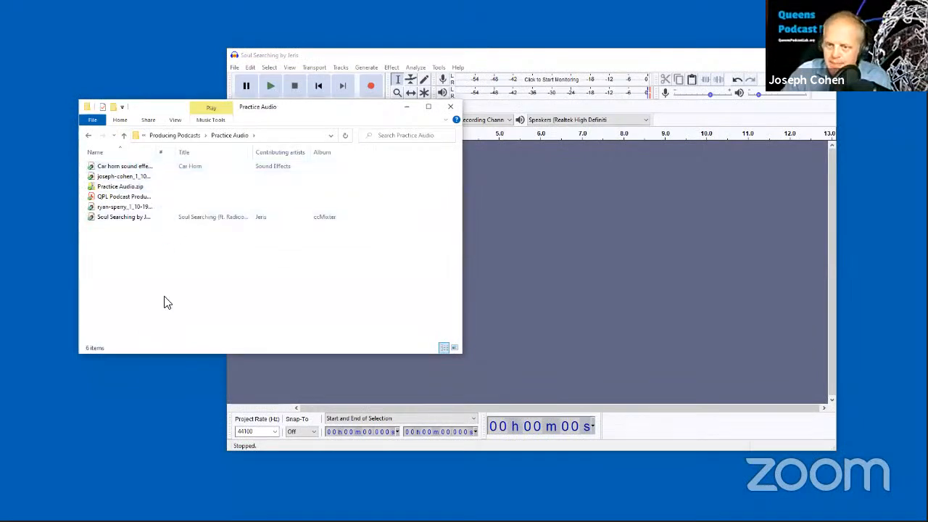
{"action": "left_click", "coordinate": [528, 60]}
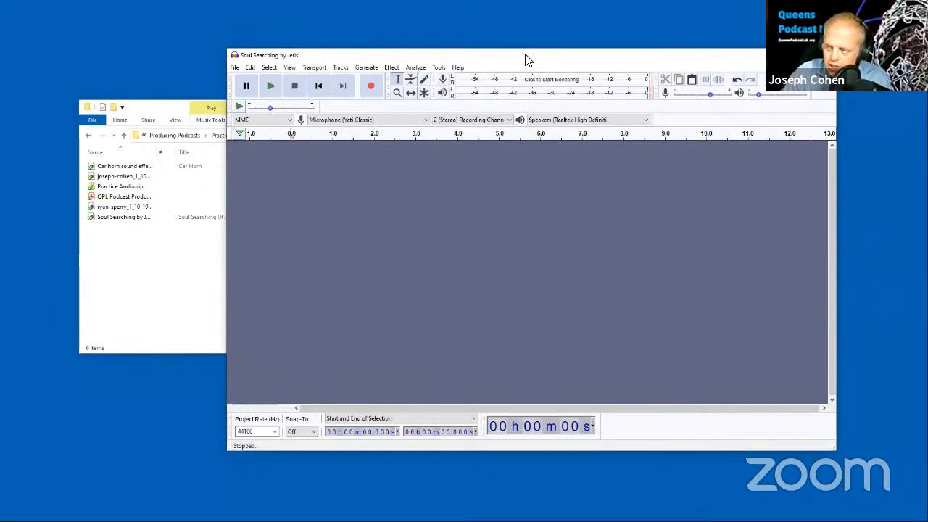
{"action": "left_click_drag", "start_coordinate": [527, 60], "coordinate": [548, 60]}
{"action": "left_click", "coordinate": [170, 278]}
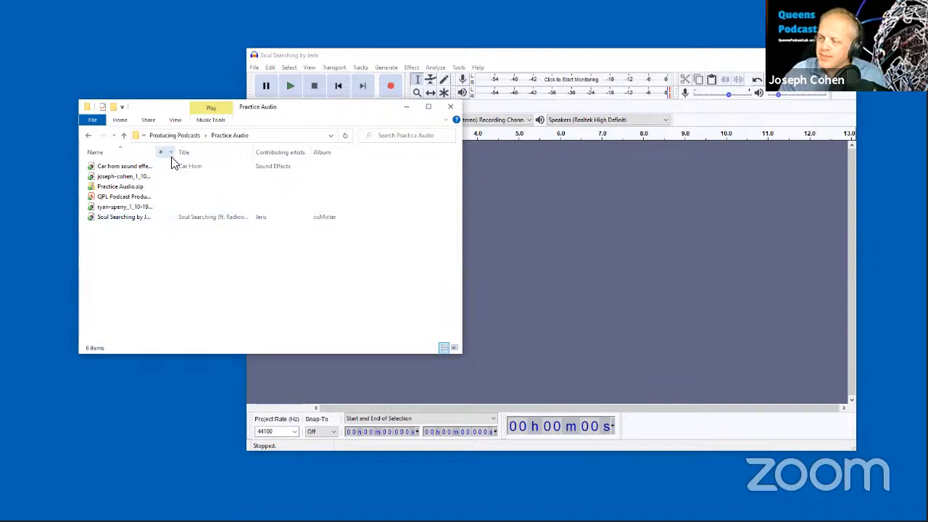
Import both speakers' WAV recordings together into the empty Audacity project, and remove the two tracks
{"action": "left_click", "coordinate": [210, 206]}
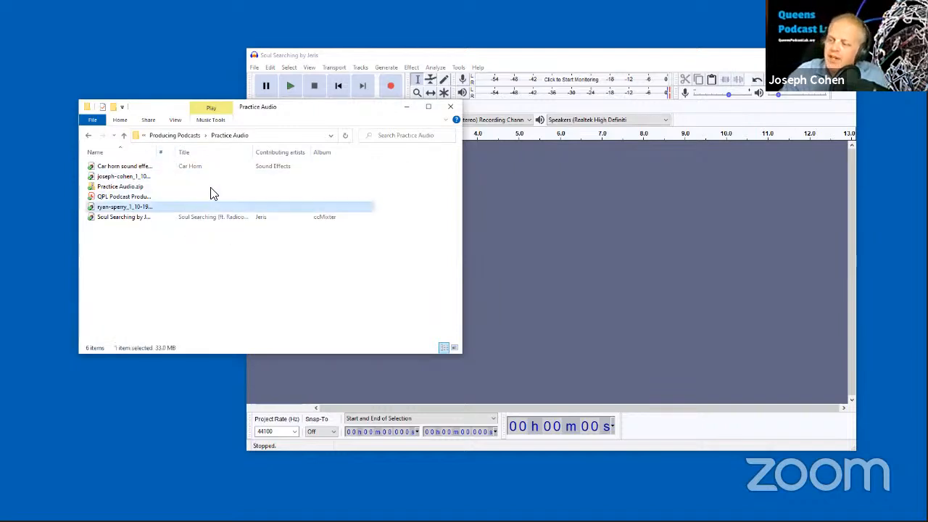
{"action": "left_click", "coordinate": [127, 178], "text": "ctrl"}
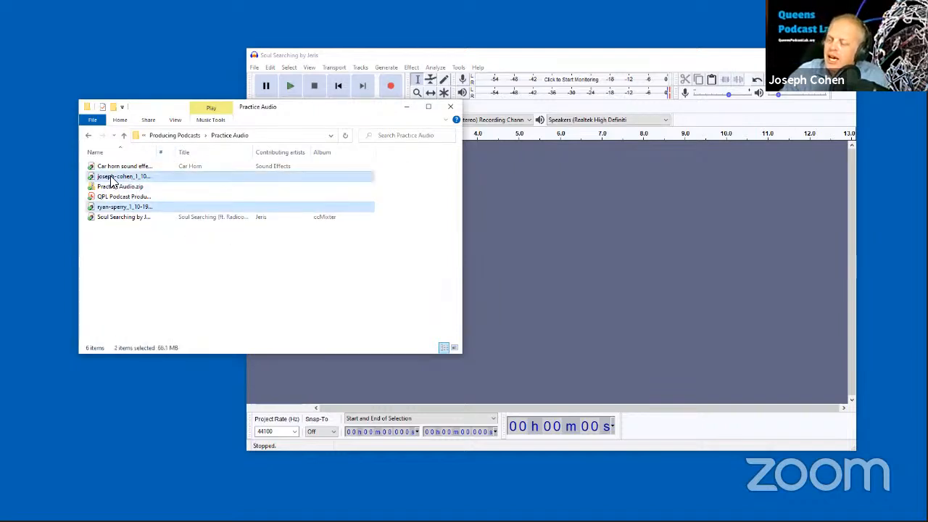
{"action": "left_click_drag", "start_coordinate": [112, 181], "coordinate": [574, 218]}
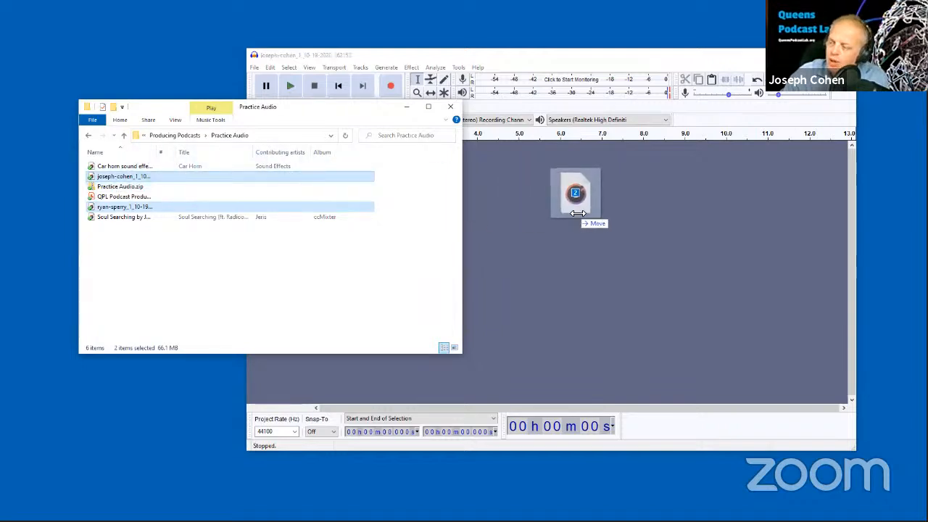
{"action": "left_click", "coordinate": [510, 61]}
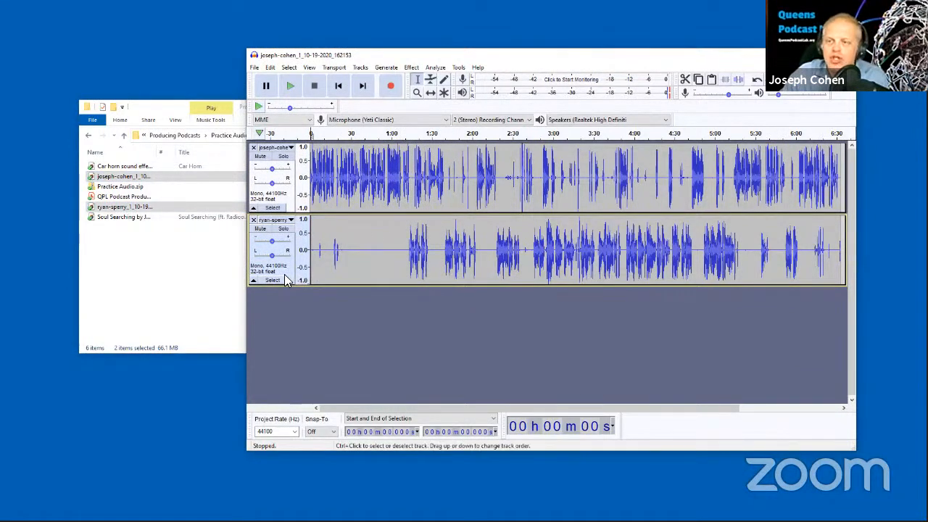
{"action": "left_click", "coordinate": [253, 148]}
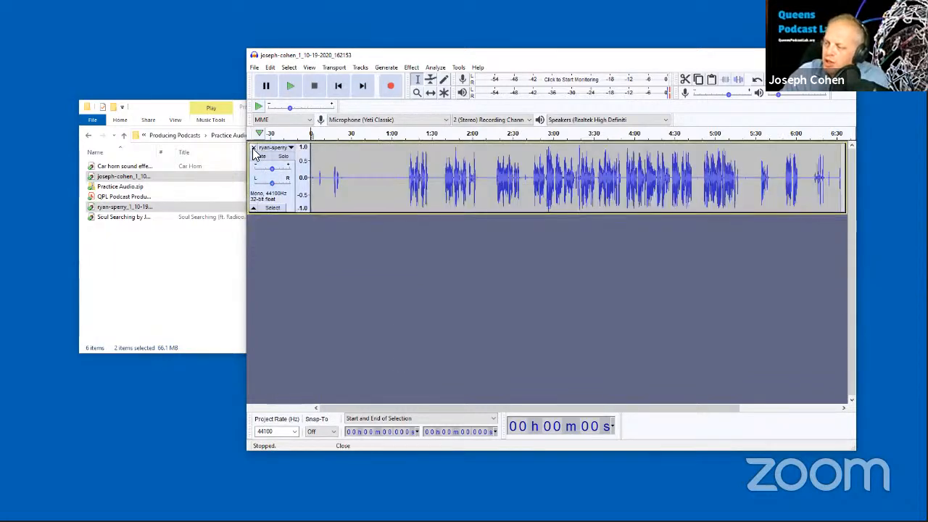
{"action": "left_click", "coordinate": [254, 148]}
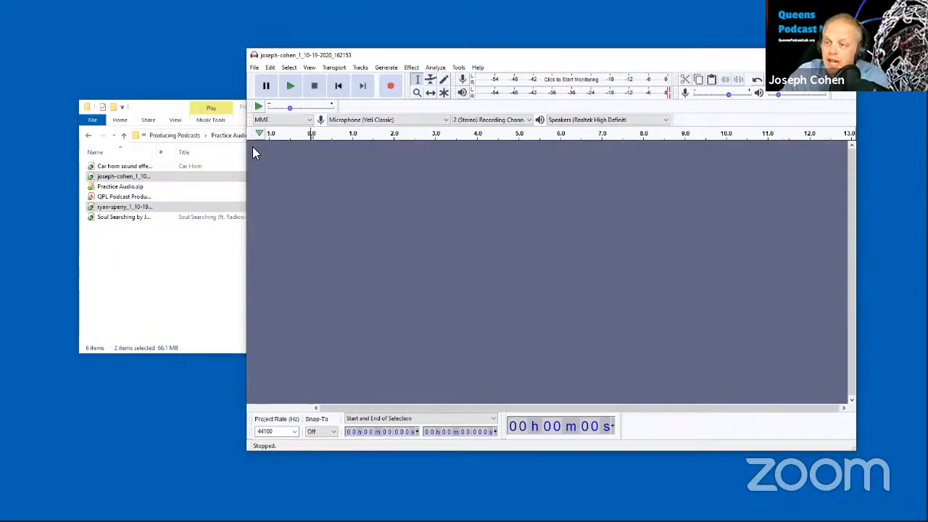
Import the two speakers' WAV recordings from Practice Audio one at a time as separate tracks, the host's first
{"action": "key", "text": "alt+Tab"}
{"action": "left_click", "coordinate": [180, 300]}
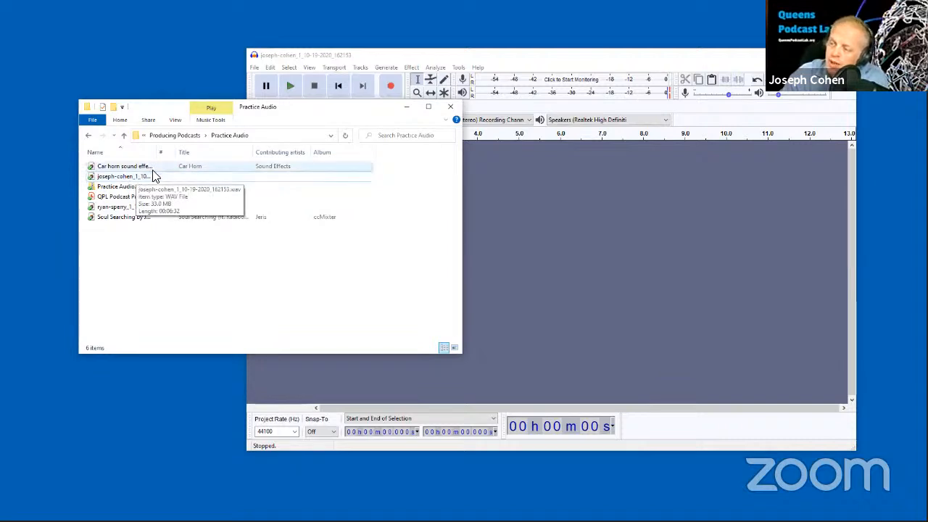
{"action": "left_click_drag", "start_coordinate": [143, 178], "coordinate": [512, 201]}
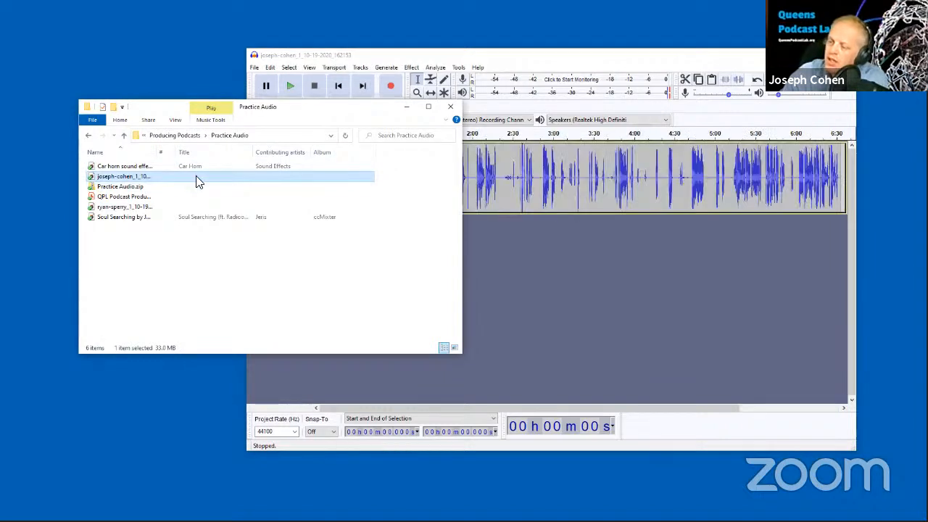
{"action": "left_click_drag", "start_coordinate": [123, 208], "coordinate": [611, 254]}
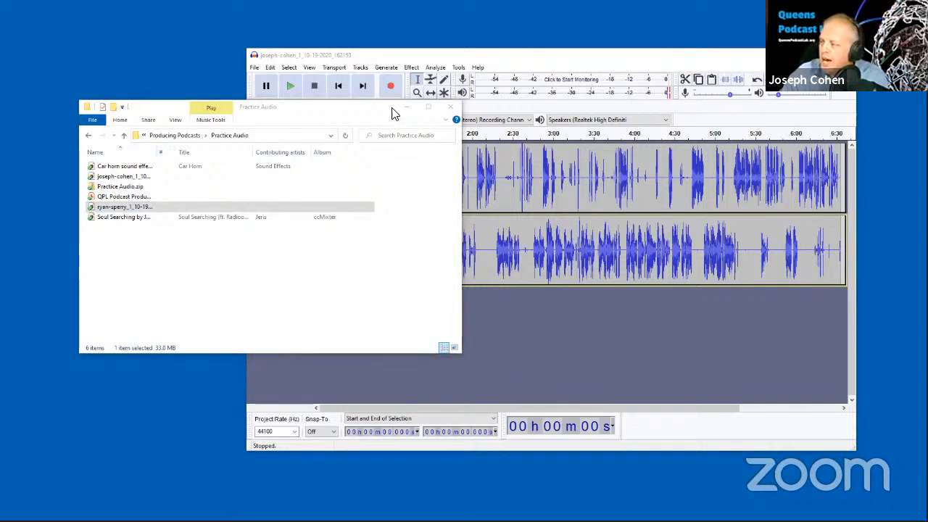
{"action": "left_click", "coordinate": [432, 56]}
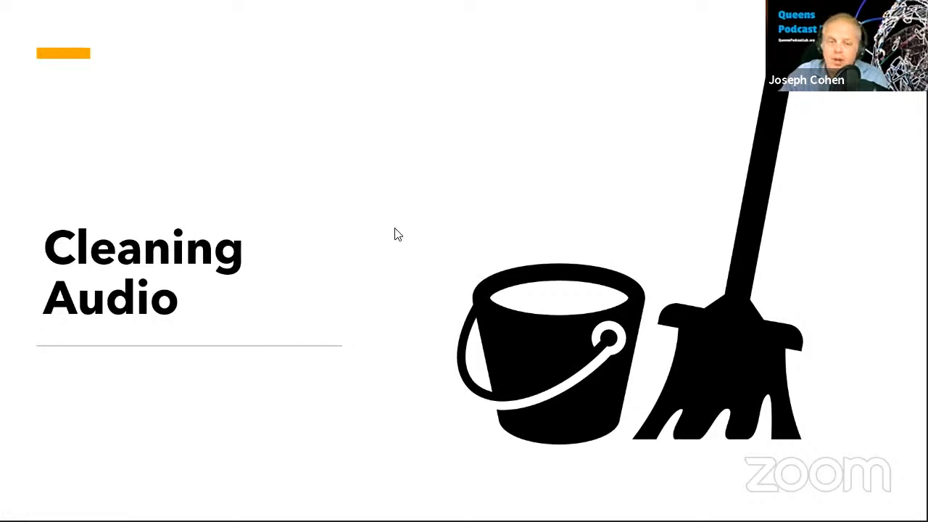
{"action": "key", "text": "Escape"}
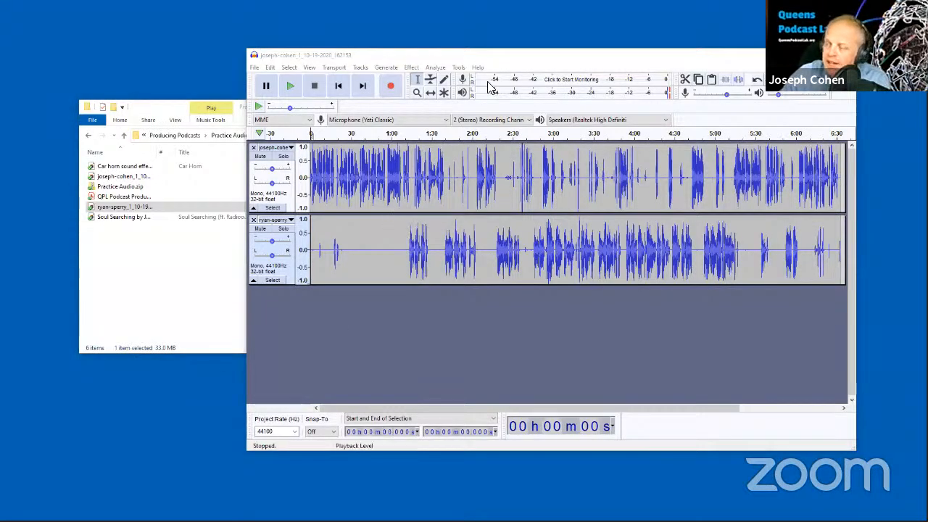
{"action": "left_click", "coordinate": [411, 68]}
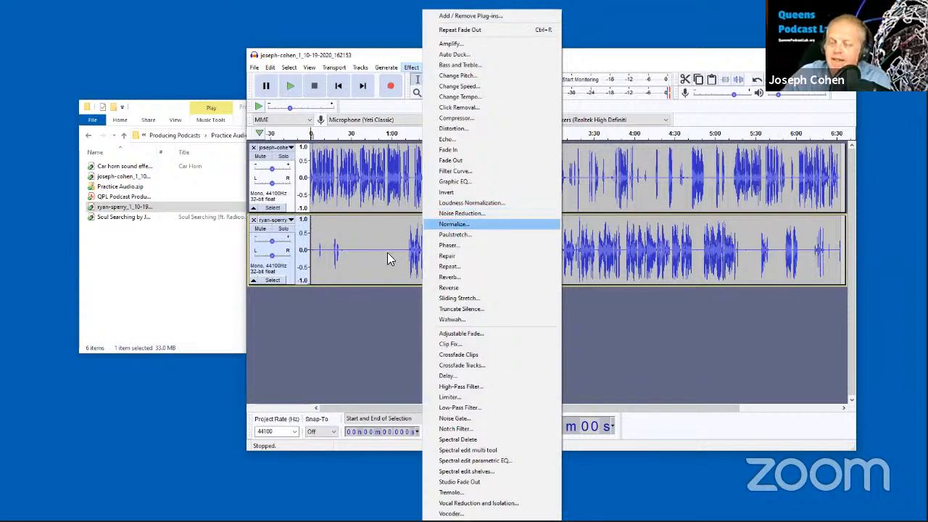
{"action": "left_click", "coordinate": [317, 289]}
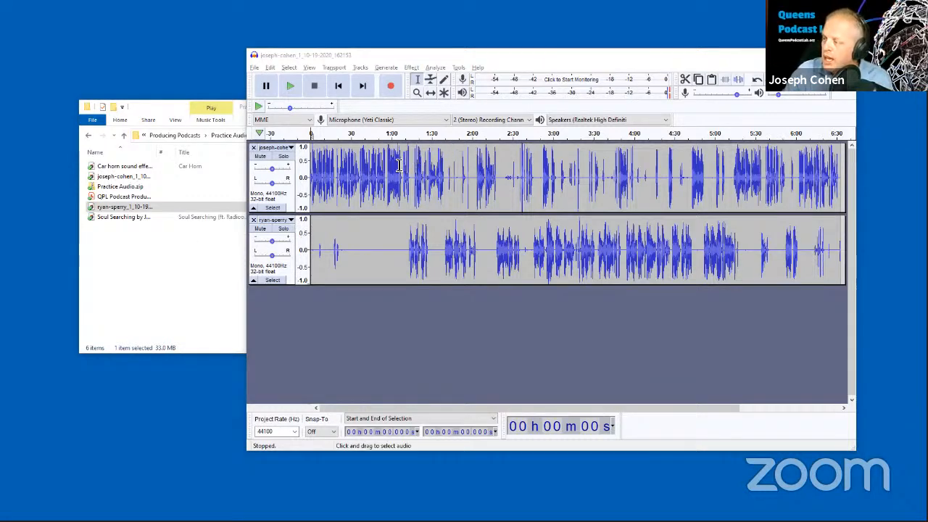
Delete about the first 44 seconds of audio from both speaker tracks together
{"action": "scroll", "coordinate": [392, 229], "scroll_direction": "up", "scroll_amount": 3, "text": "ctrl"}
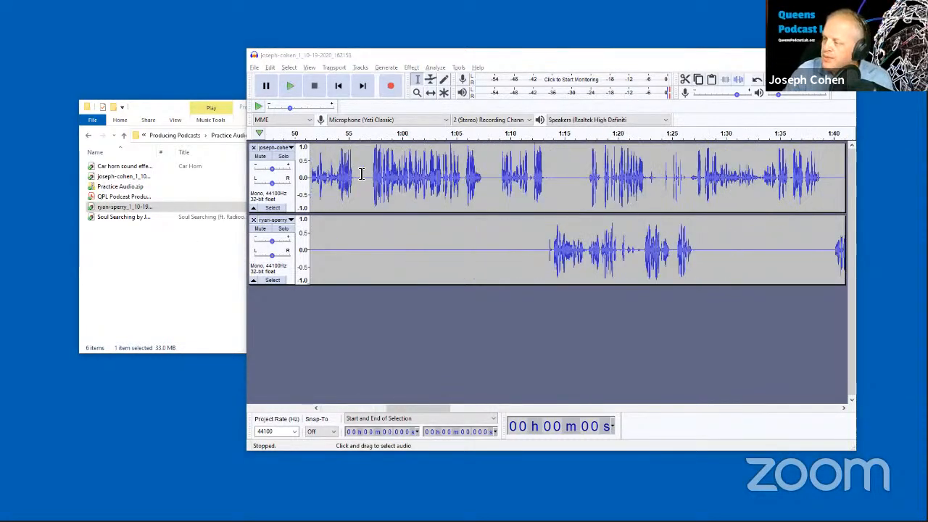
{"action": "scroll", "coordinate": [354, 228], "scroll_direction": "down", "scroll_amount": 3, "text": "ctrl"}
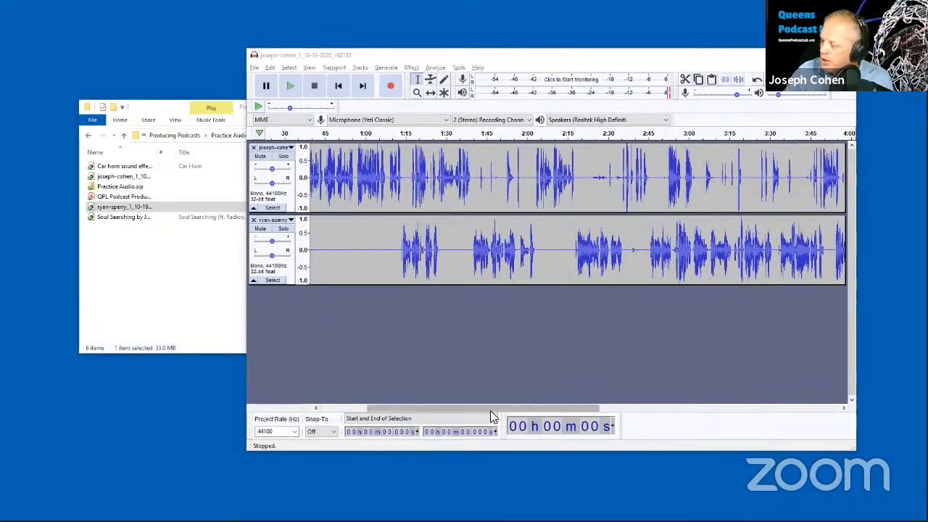
{"action": "left_click_drag", "start_coordinate": [491, 411], "coordinate": [460, 413]}
{"action": "scroll", "coordinate": [456, 193], "scroll_direction": "up", "scroll_amount": 1, "text": "ctrl"}
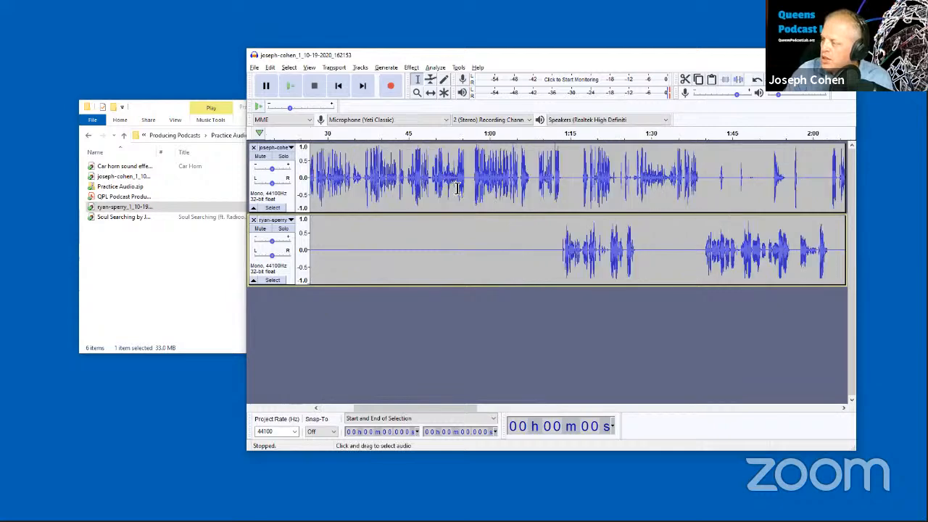
{"action": "left_click", "coordinate": [405, 183]}
{"action": "left_click_drag", "start_coordinate": [397, 182], "coordinate": [191, 289]}
{"action": "key", "text": "Delete"}
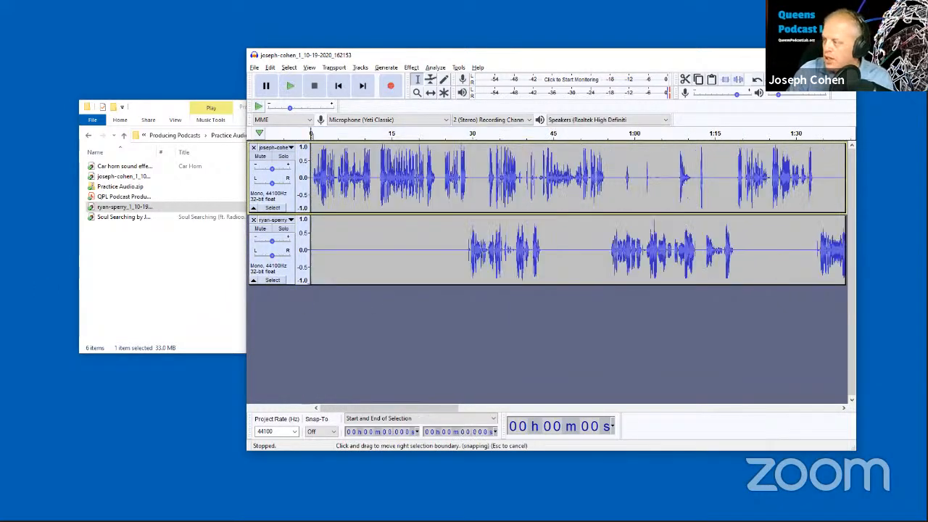
Set the playback device to Realtek Digital Output and preview the trimmed tracks from the beginning
{"action": "left_click", "coordinate": [291, 86]}
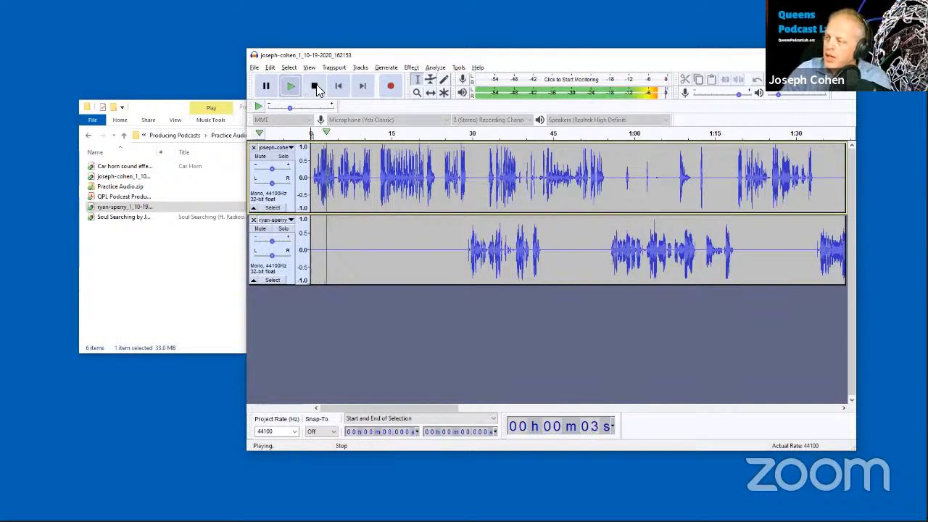
{"action": "left_click", "coordinate": [315, 86]}
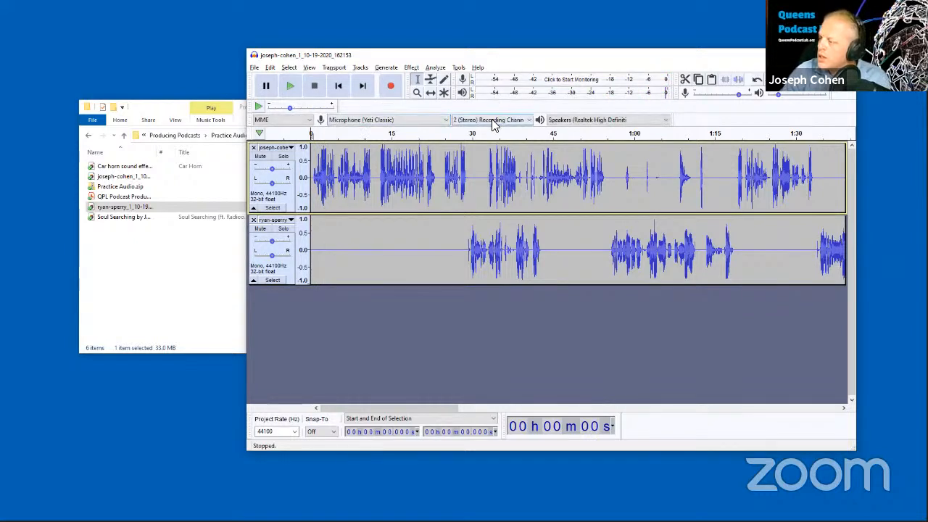
{"action": "left_click", "coordinate": [594, 120]}
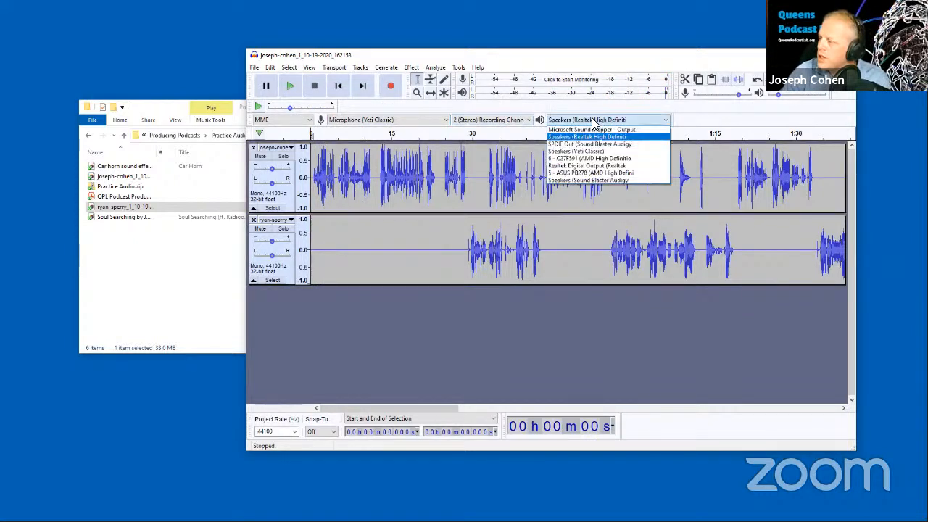
{"action": "left_click", "coordinate": [650, 167]}
{"action": "left_click", "coordinate": [294, 88]}
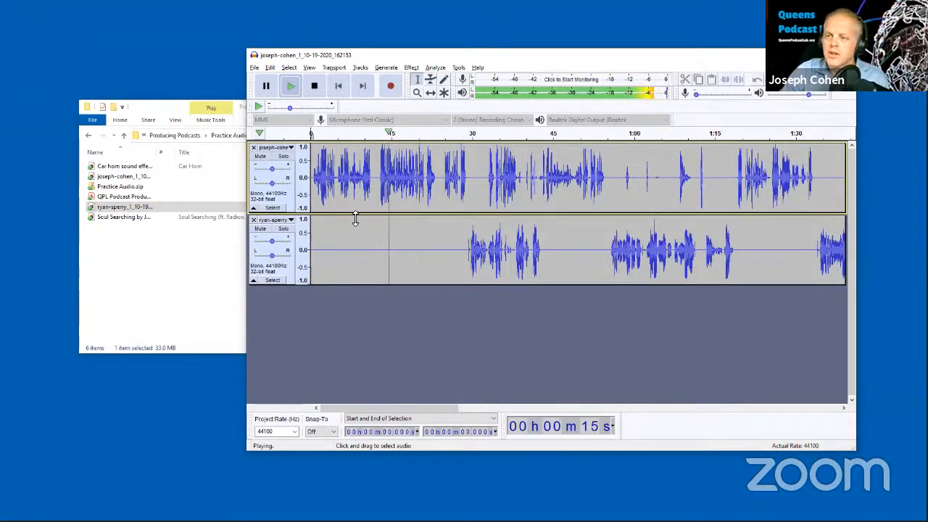
{"action": "left_click", "coordinate": [315, 87]}
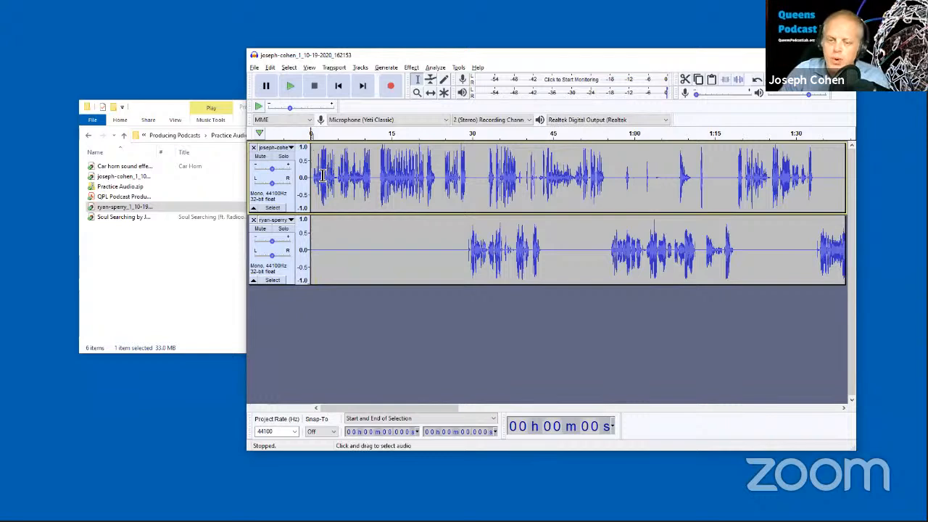
Audition the audio from about 12 seconds and delete about the first 12 seconds from both tracks
{"action": "left_click", "coordinate": [378, 133]}
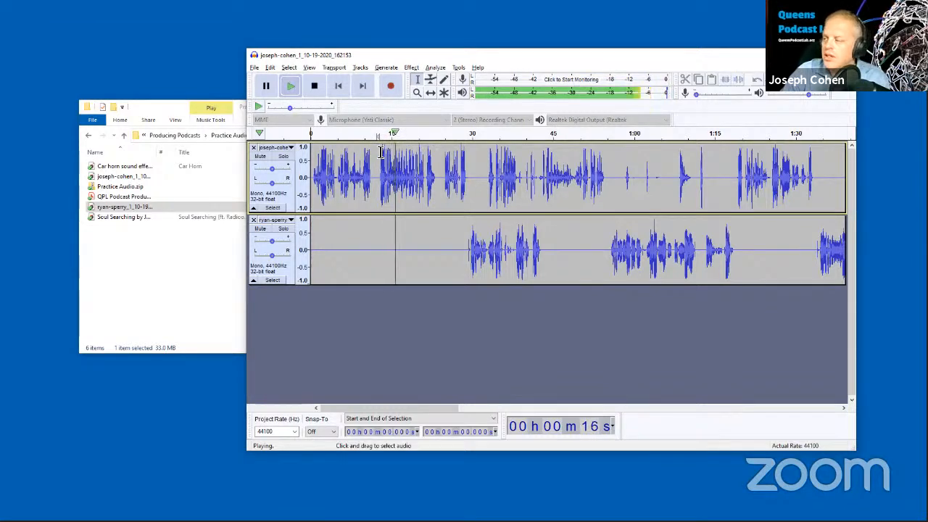
{"action": "key", "text": "space"}
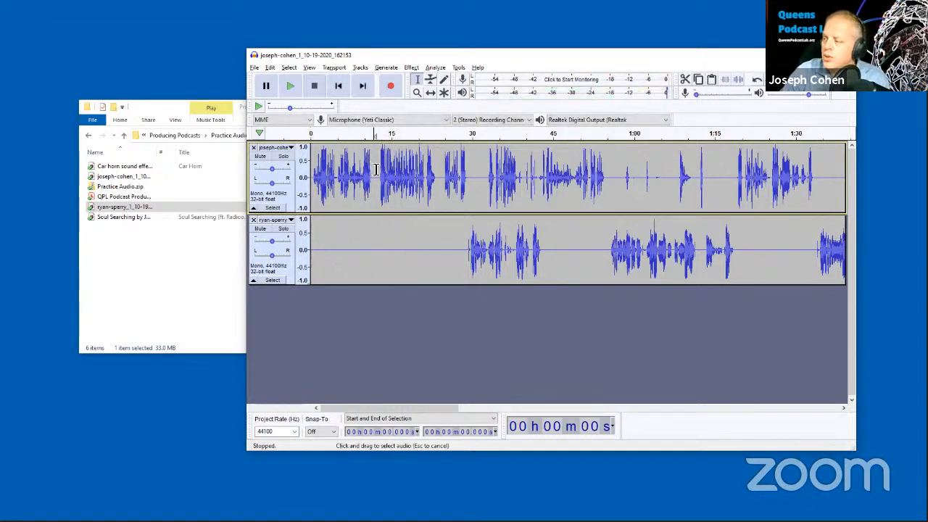
{"action": "left_click_drag", "start_coordinate": [376, 169], "coordinate": [242, 332]}
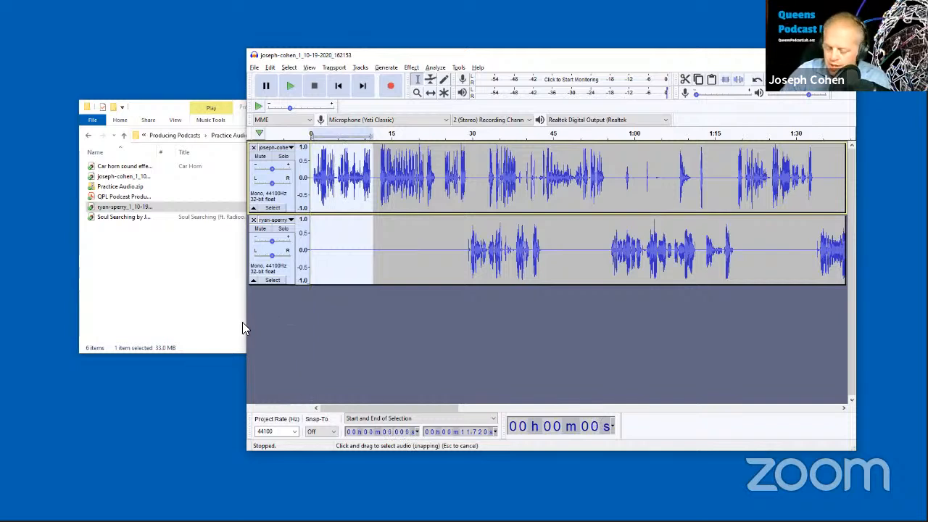
{"action": "key", "text": "Delete"}
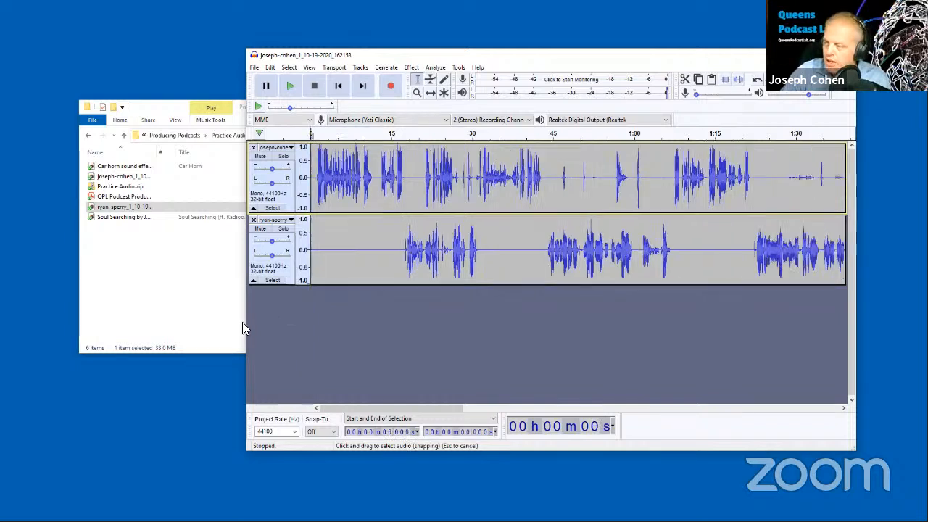
Play the tracks while watching the playback level, and lower the gain slightly on both speaker tracks
{"action": "left_click", "coordinate": [320, 134]}
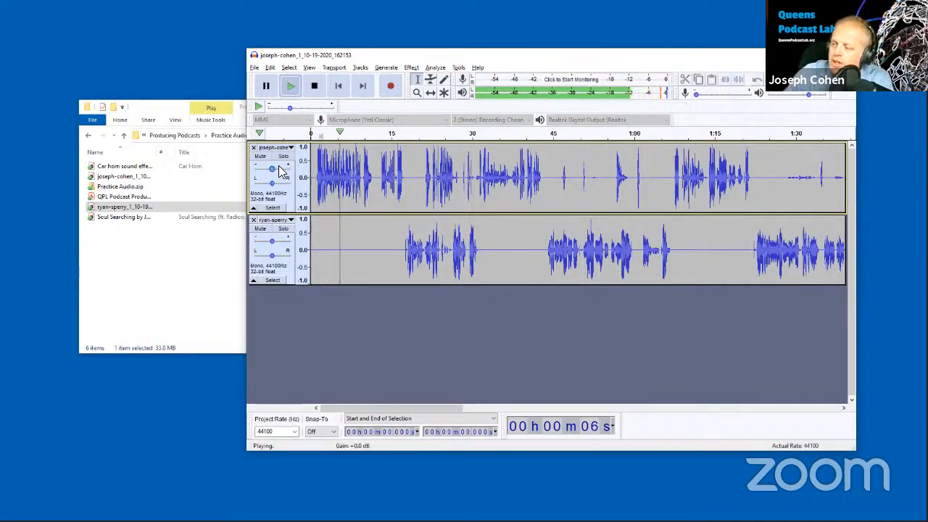
{"action": "left_click", "coordinate": [314, 86]}
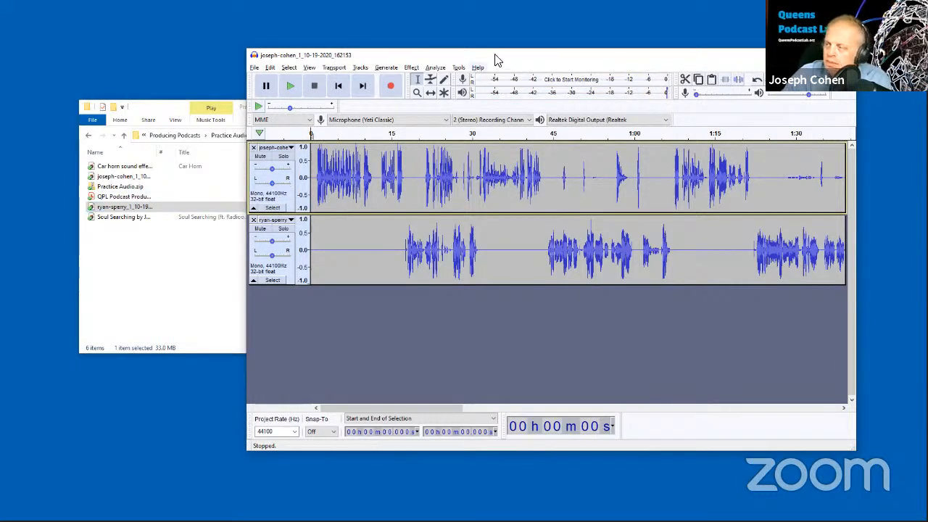
{"action": "left_click", "coordinate": [289, 86]}
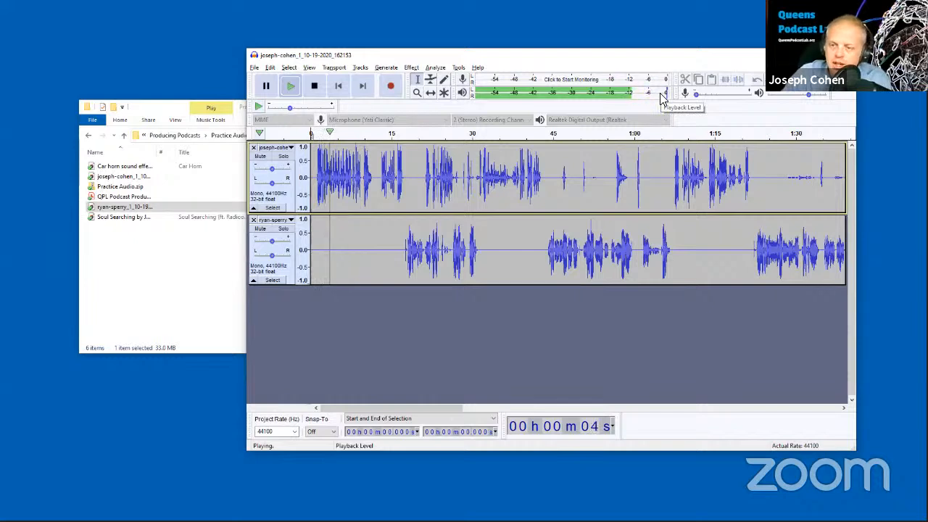
{"action": "left_click_drag", "start_coordinate": [272, 169], "coordinate": [271, 172]}
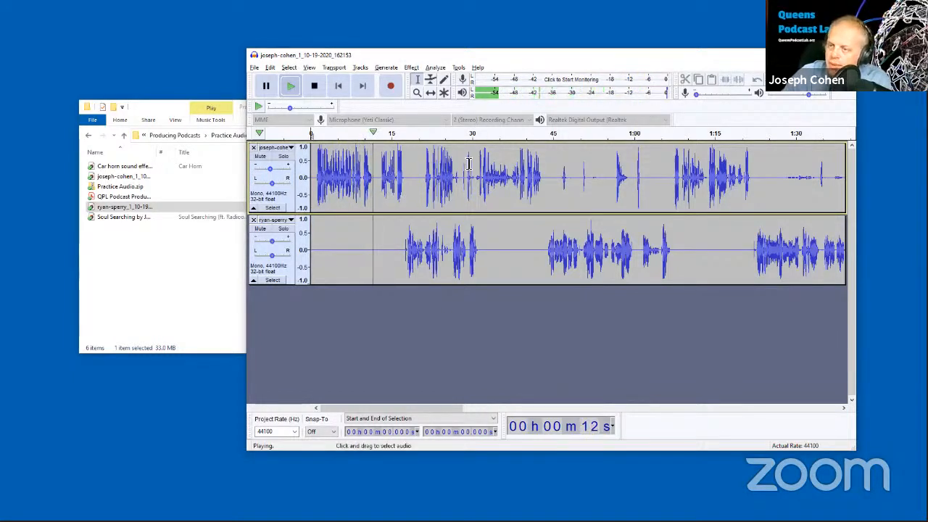
{"action": "left_click", "coordinate": [419, 134]}
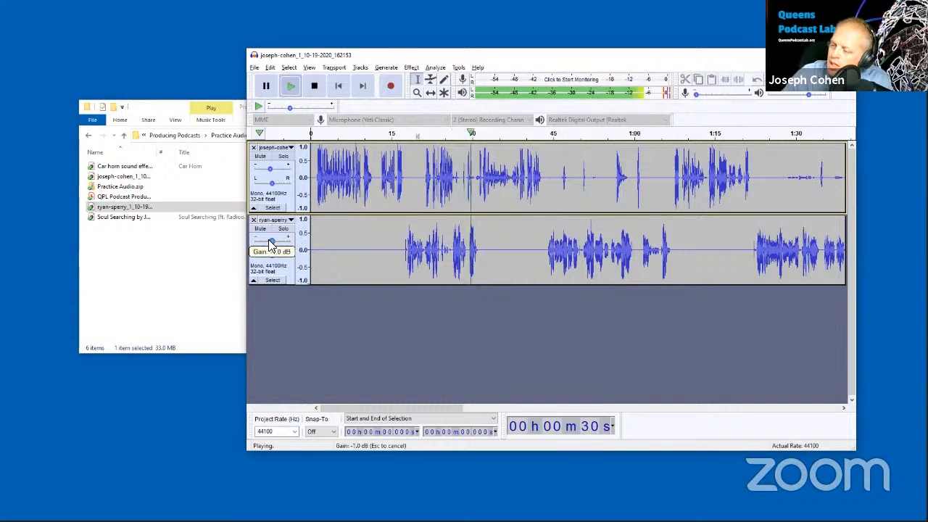
{"action": "left_click", "coordinate": [314, 87]}
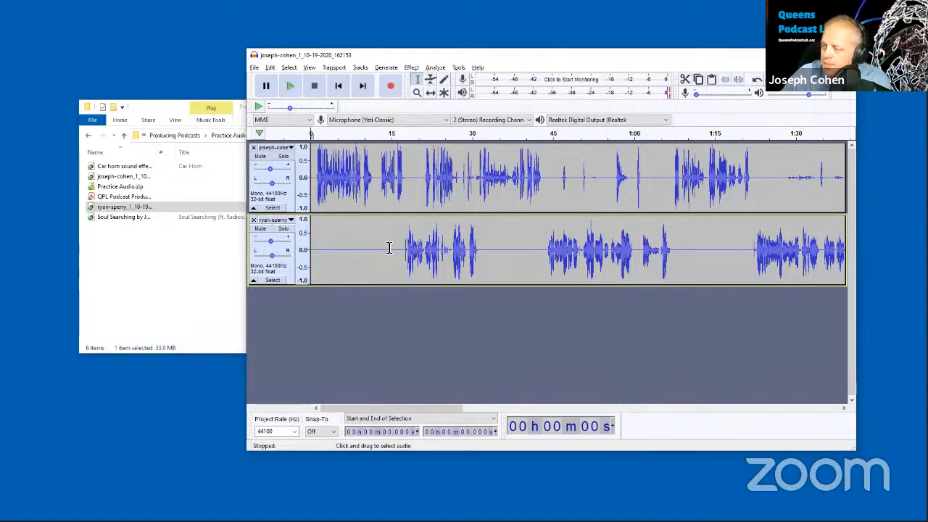
Capture a Noise Reduction profile from the silent first 14 seconds or so of the second speaker's track
{"action": "left_click_drag", "start_coordinate": [388, 248], "coordinate": [293, 250]}
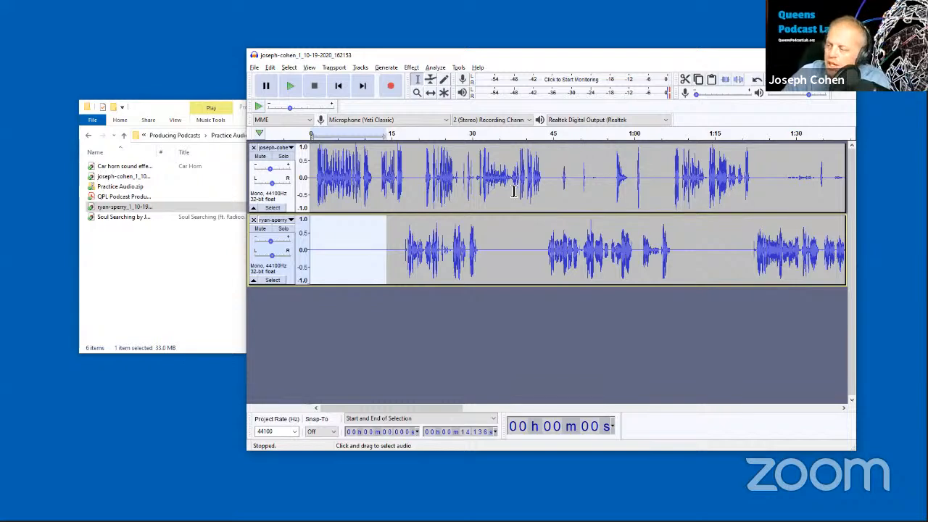
{"action": "left_click", "coordinate": [416, 70]}
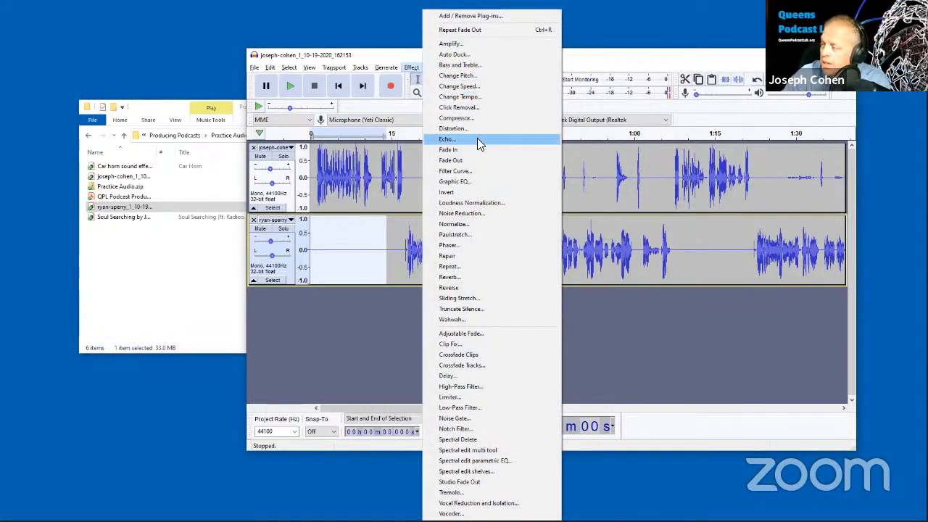
{"action": "left_click", "coordinate": [464, 213]}
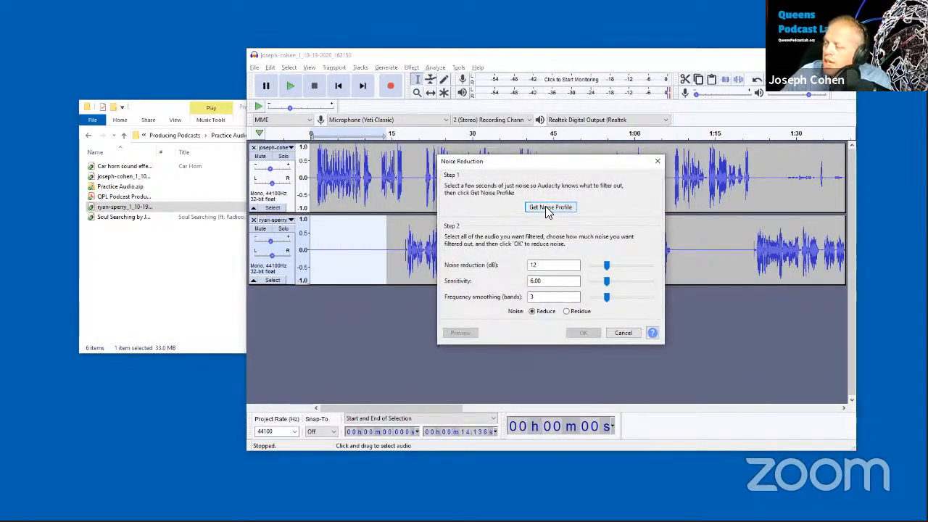
{"action": "left_click", "coordinate": [545, 207]}
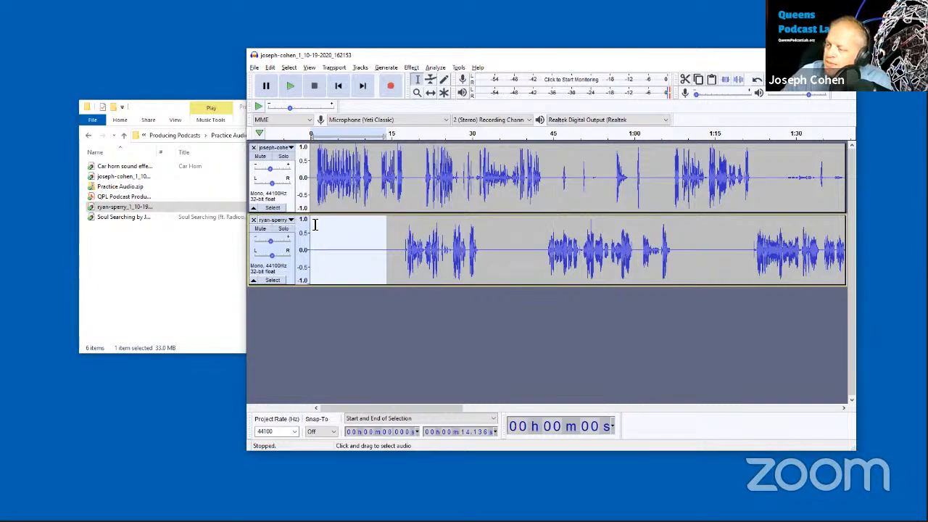
Apply Noise Reduction to the entire second speaker's track with 12 dB reduction, sensitivity 6.00 and frequency smoothing 3, and clear the selection
{"action": "left_click", "coordinate": [293, 264]}
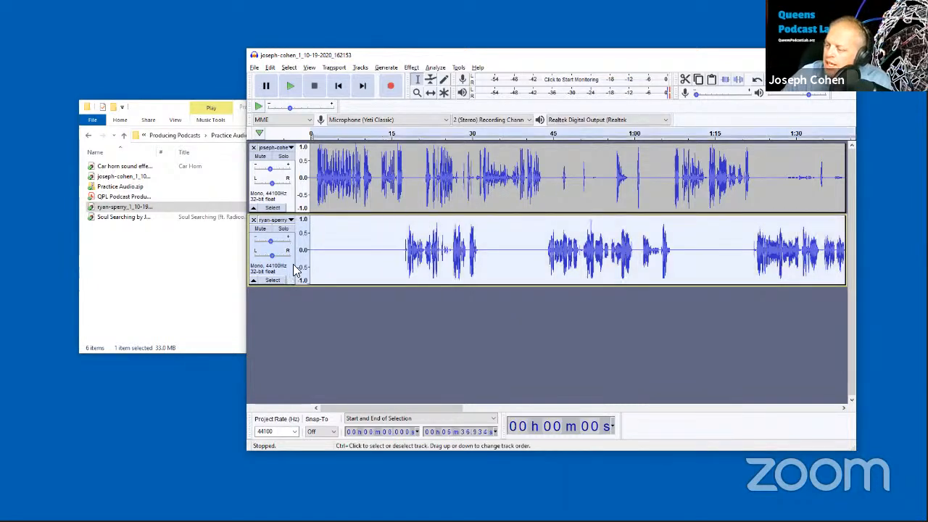
{"action": "left_click", "coordinate": [411, 66]}
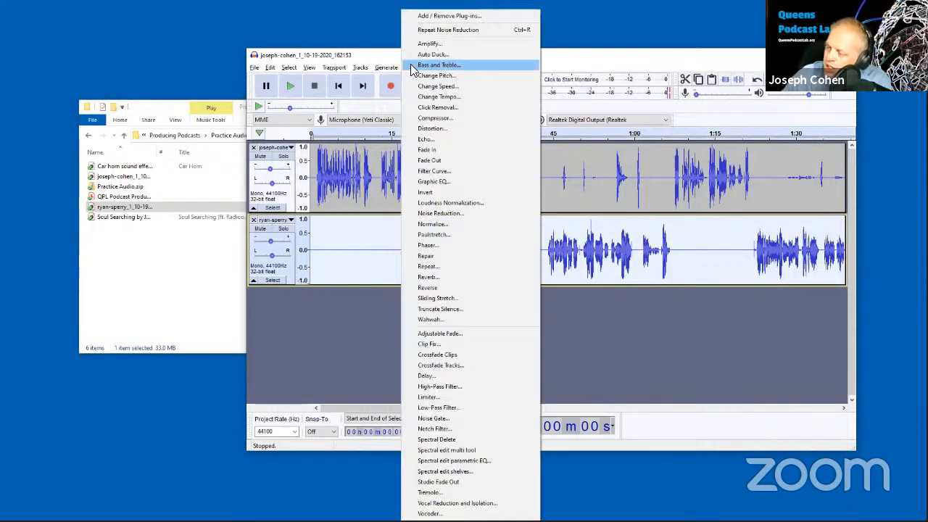
{"action": "left_click", "coordinate": [463, 213]}
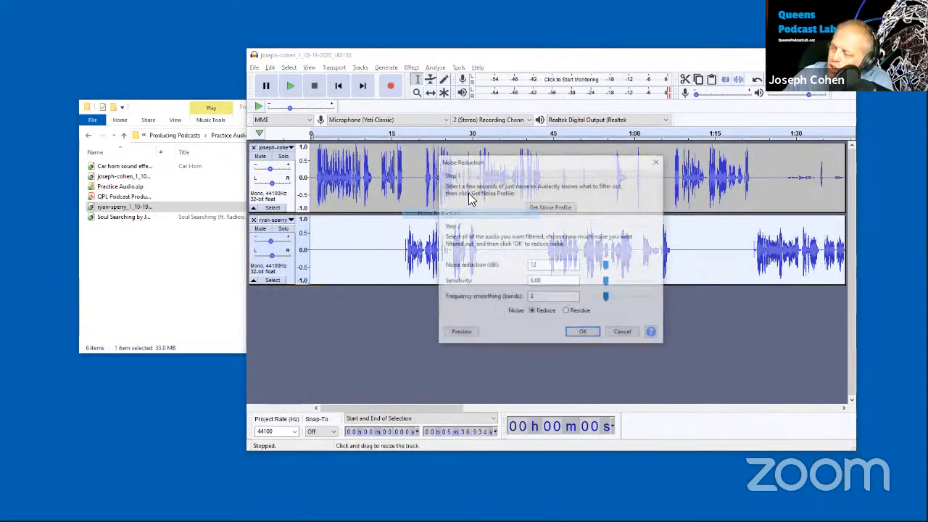
{"action": "left_click", "coordinate": [584, 334]}
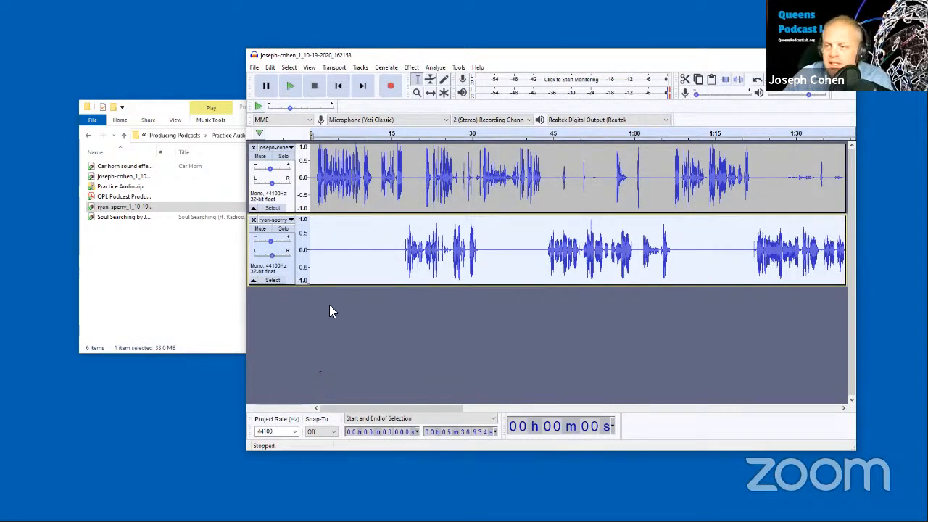
{"action": "left_click", "coordinate": [338, 334]}
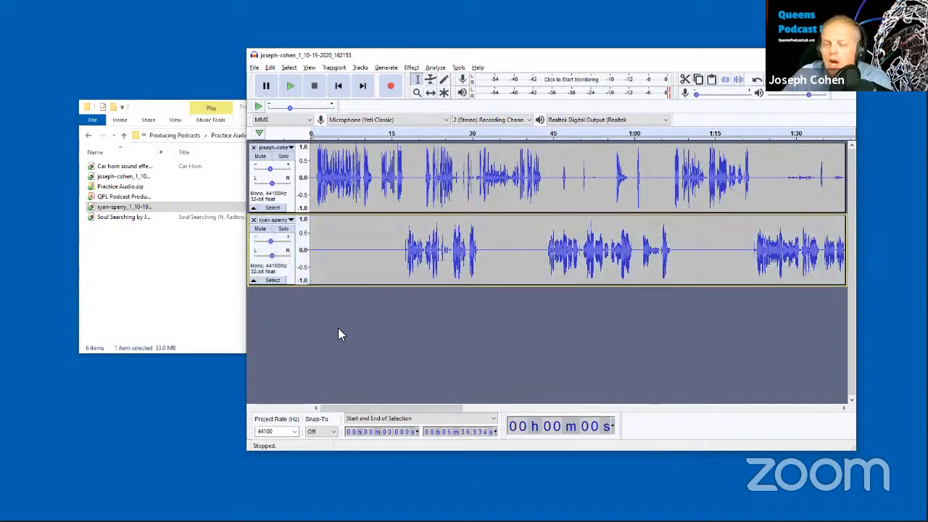
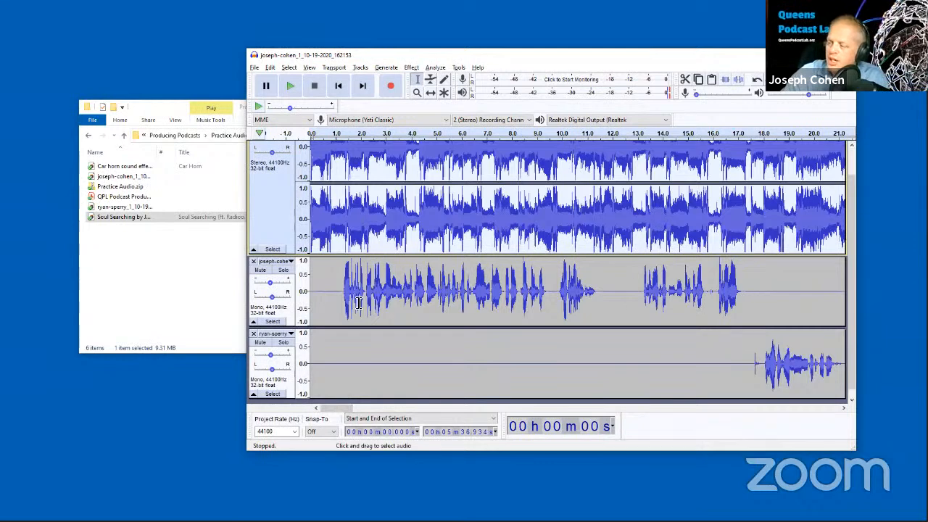
Reduce the height of the Soul Searching music track, mute it, and preview the speaker tracks from the beginning
{"action": "scroll", "coordinate": [273, 177], "scroll_direction": "up", "scroll_amount": 2}
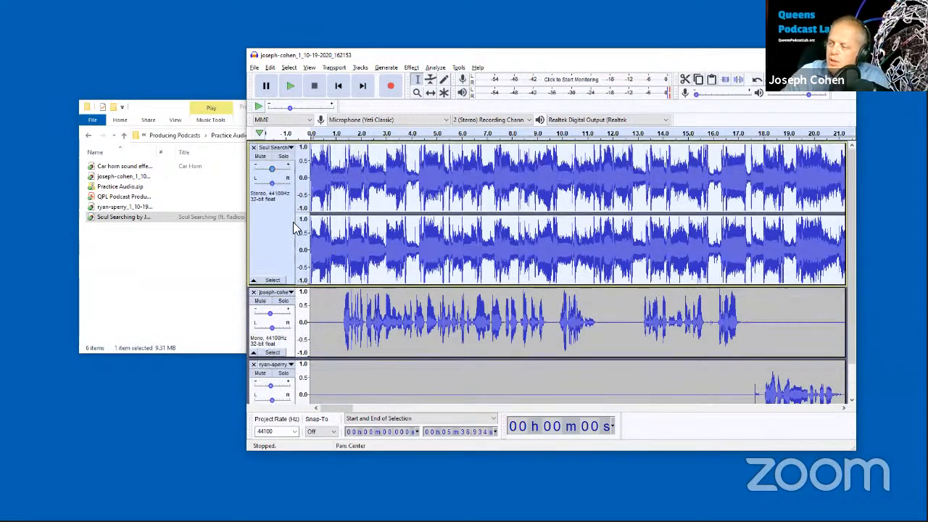
{"action": "left_click_drag", "start_coordinate": [317, 285], "coordinate": [317, 203]}
{"action": "left_click", "coordinate": [263, 160]}
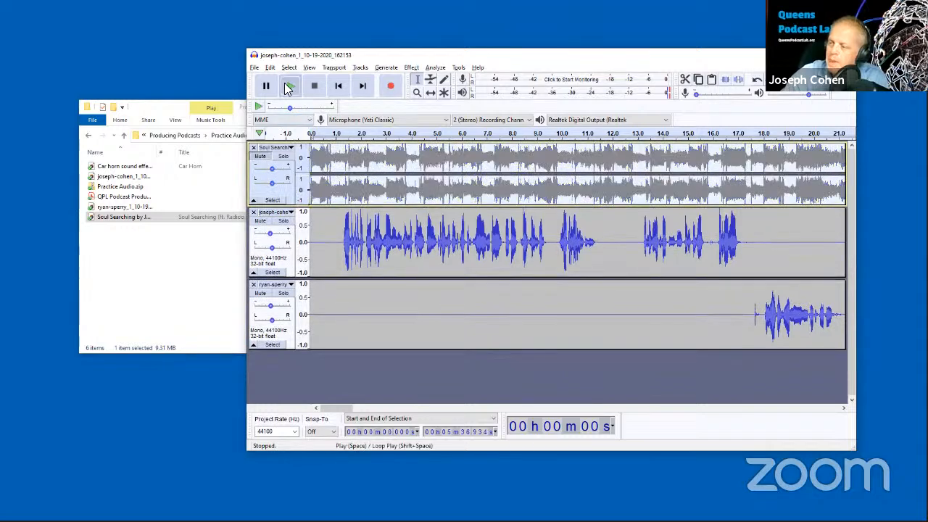
{"action": "left_click", "coordinate": [289, 85]}
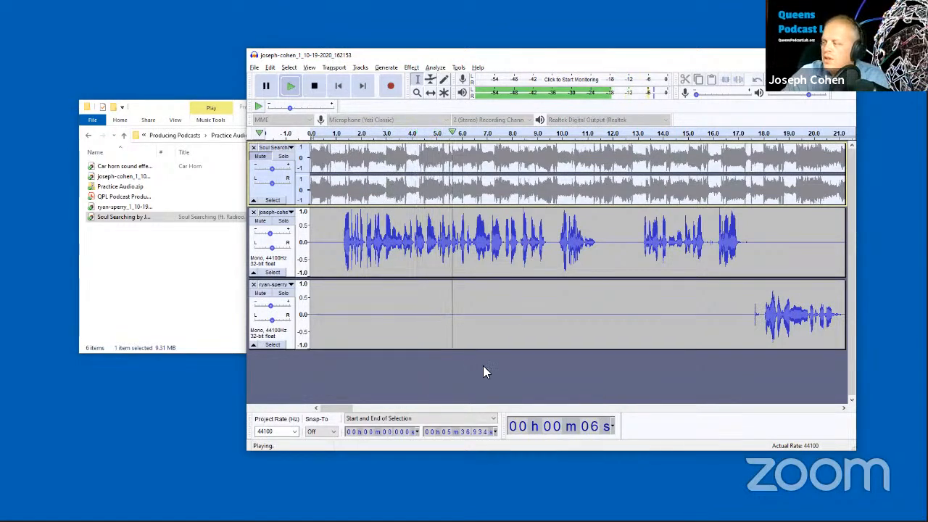
{"action": "left_click", "coordinate": [314, 86]}
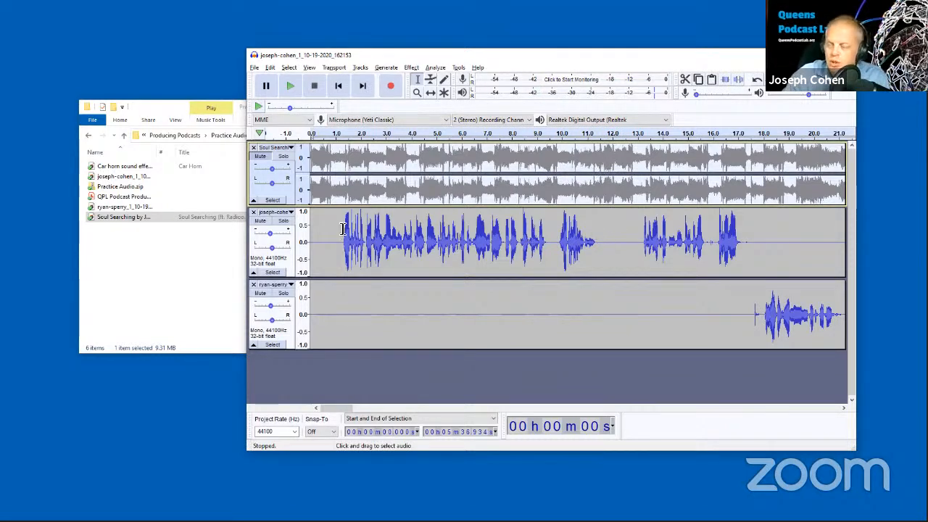
Unmute the Soul Searching music track so that all three tracks are active, leaving no track soloed
{"action": "left_click", "coordinate": [649, 162]}
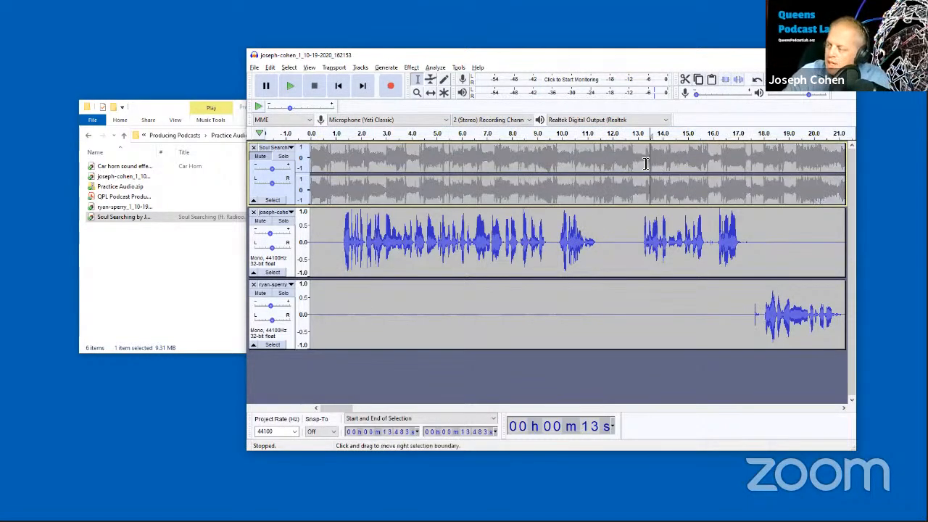
{"action": "left_click", "coordinate": [637, 163]}
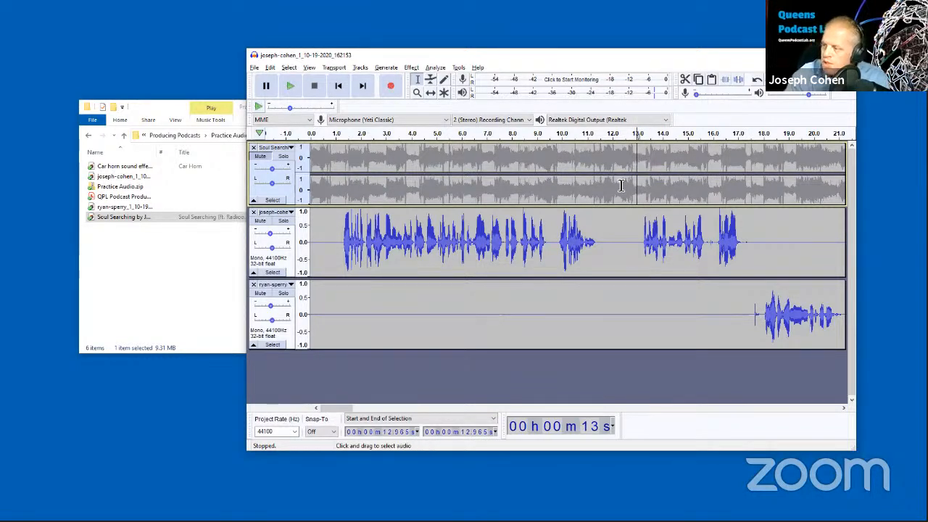
{"action": "left_click", "coordinate": [283, 156]}
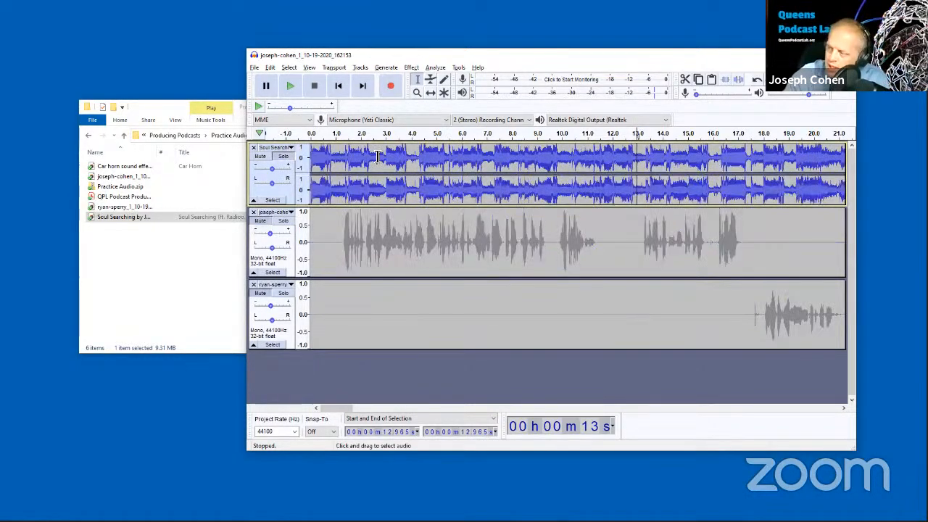
{"action": "left_click", "coordinate": [283, 156]}
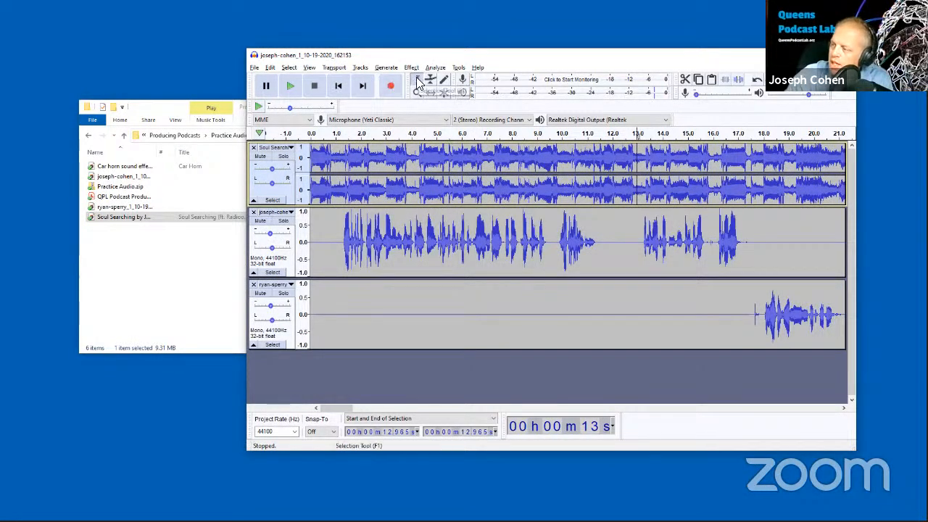
Delete the Soul Searching music from about 12.8 seconds to the end of the track
{"action": "left_click", "coordinate": [633, 158]}
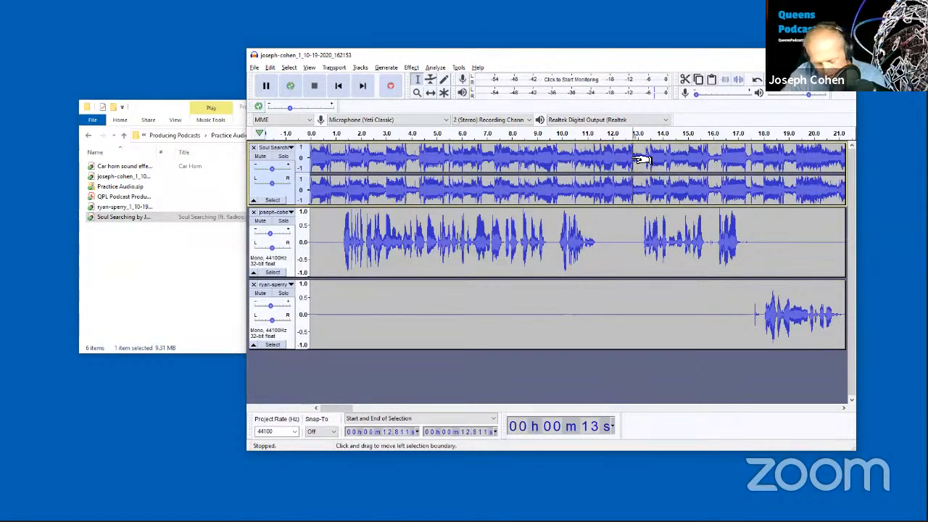
{"action": "key", "text": "shift+End"}
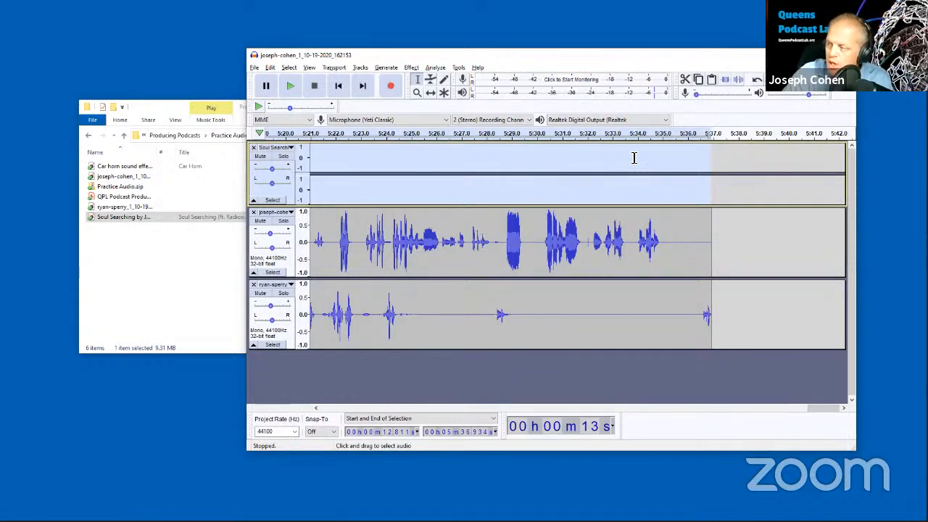
{"action": "mouse_move", "coordinate": [822, 408]}
{"action": "left_mouse_down"}
{"action": "mouse_move", "coordinate": [324, 418]}
{"action": "mouse_move", "coordinate": [322, 407]}
{"action": "left_mouse_up"}
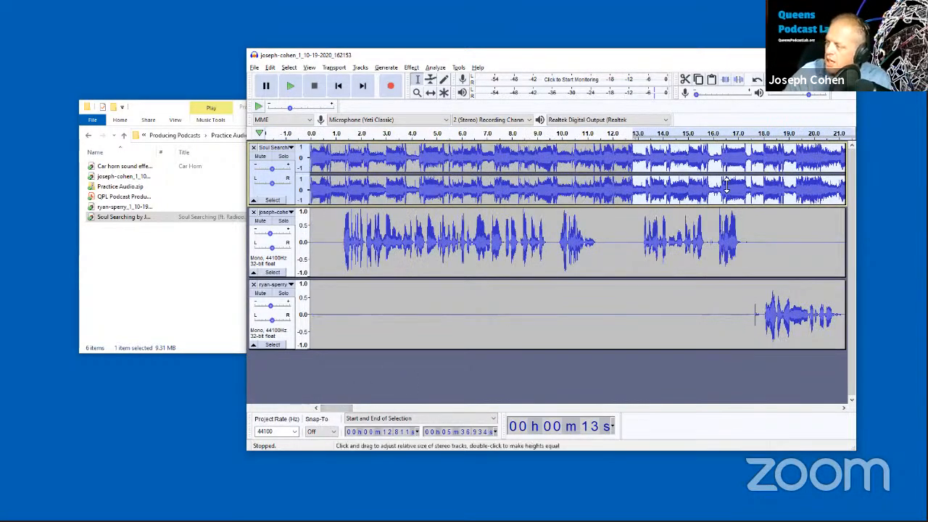
{"action": "key", "text": "Delete"}
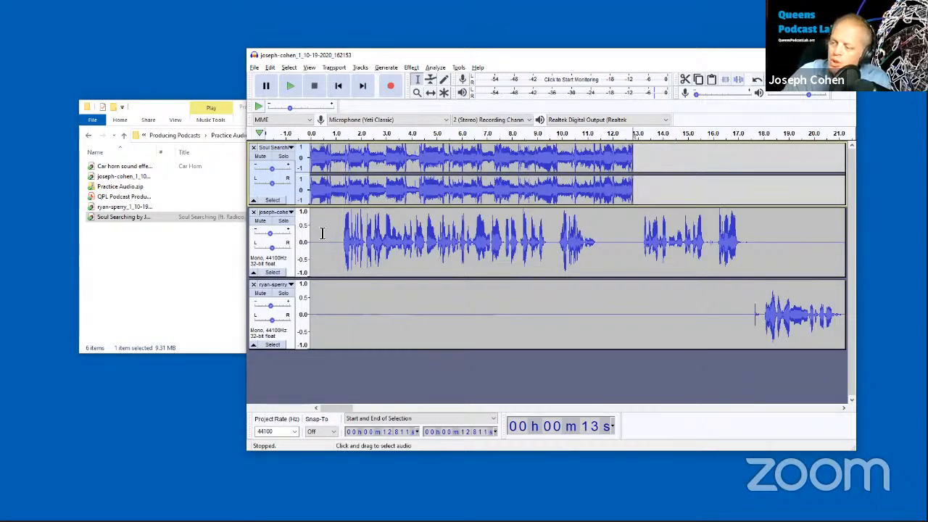
Shift both speaker tracks about 2 seconds later with the Time Shift tool, keeping them aligned
{"action": "left_click", "coordinate": [429, 92]}
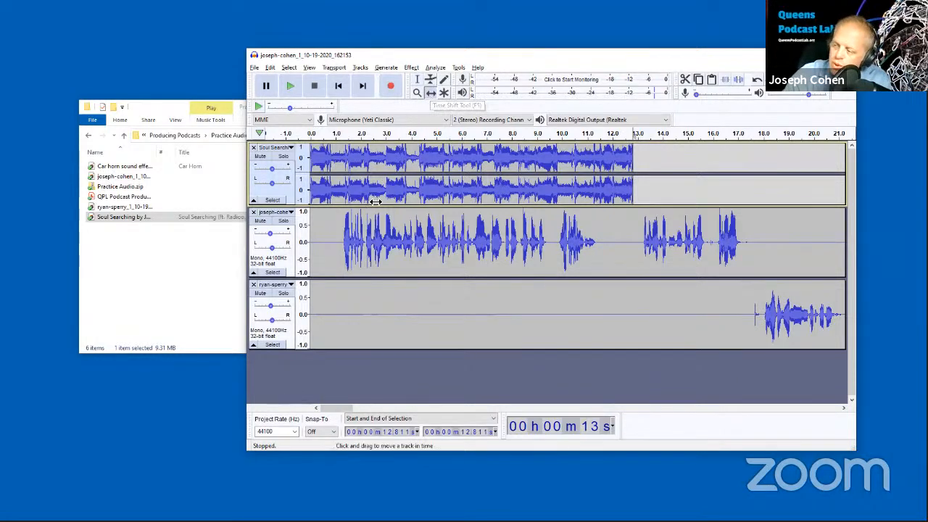
{"action": "left_click_drag", "start_coordinate": [343, 229], "coordinate": [394, 229]}
{"action": "left_click_drag", "start_coordinate": [342, 289], "coordinate": [385, 302]}
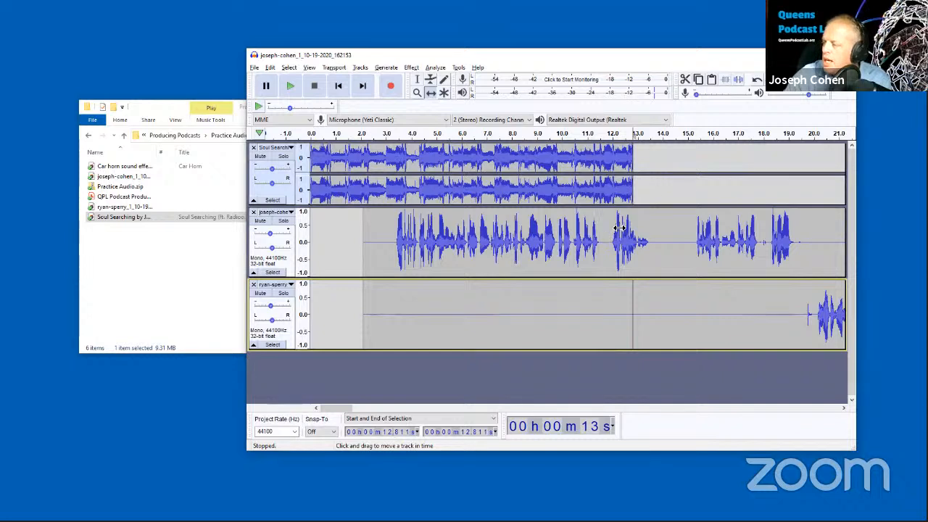
Apply Auto Duck at -10 dB to the music between about 2.8 and 11.7 seconds
{"action": "left_click", "coordinate": [416, 80]}
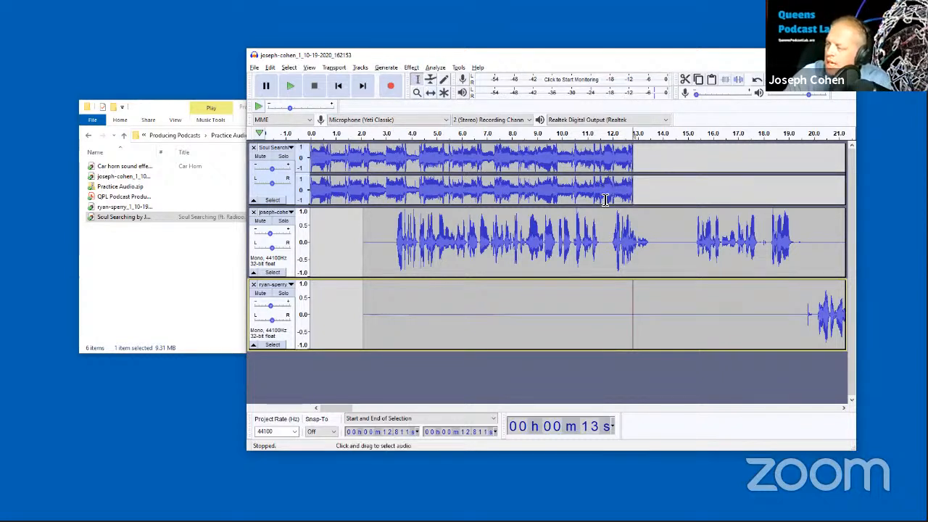
{"action": "left_click_drag", "start_coordinate": [605, 199], "coordinate": [383, 198]}
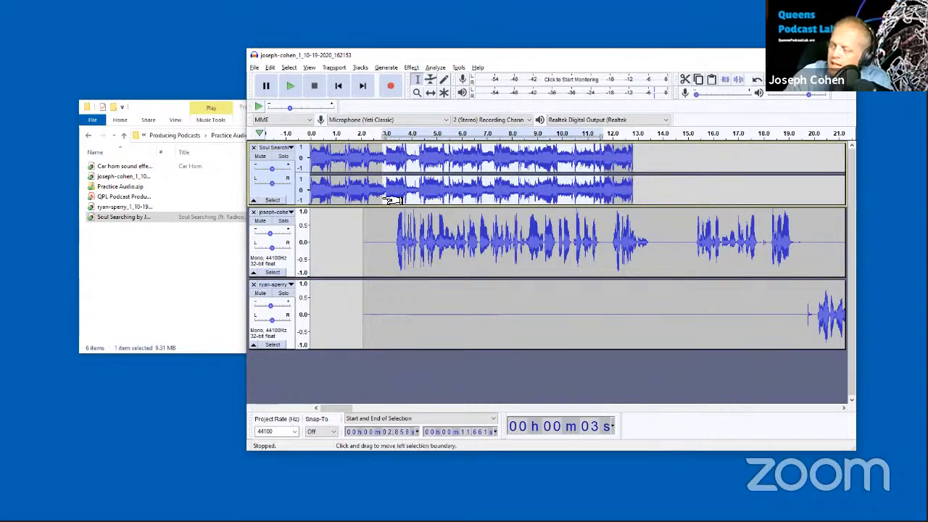
{"action": "left_click", "coordinate": [410, 67]}
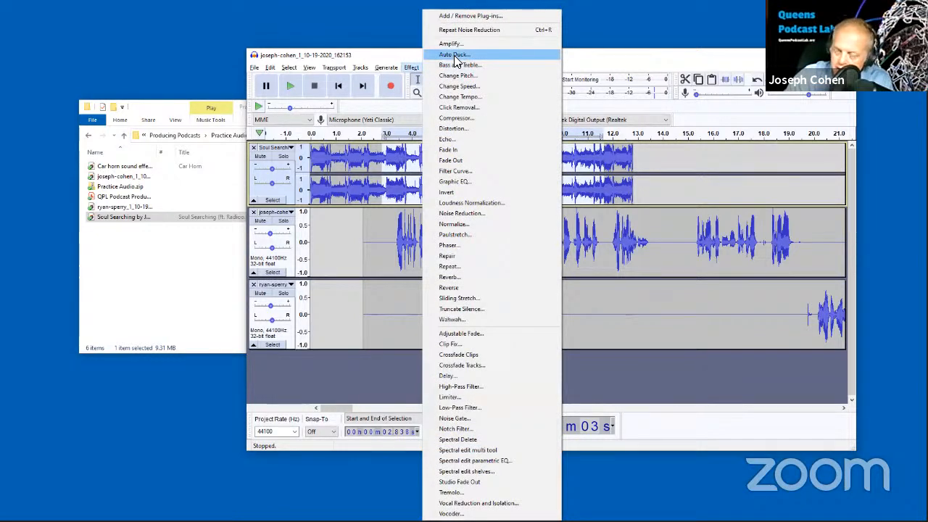
{"action": "left_click", "coordinate": [454, 56]}
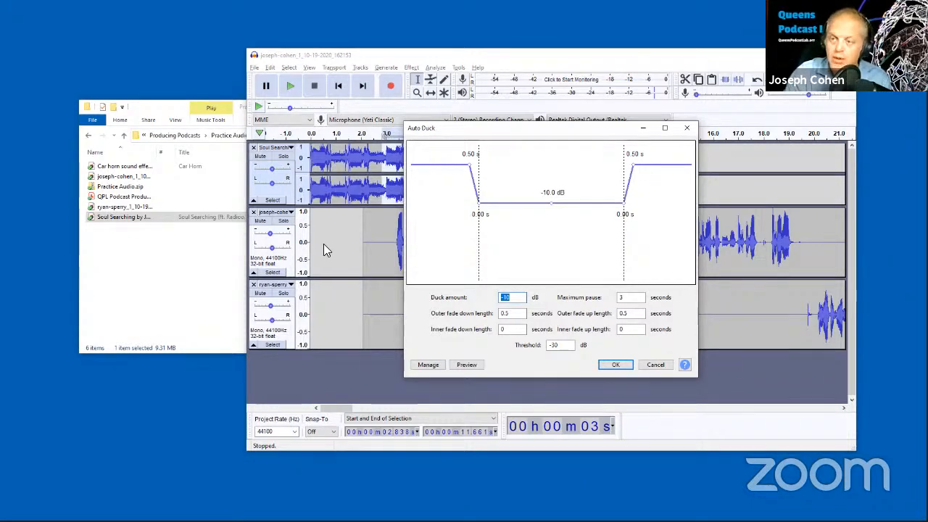
{"action": "left_click", "coordinate": [616, 365]}
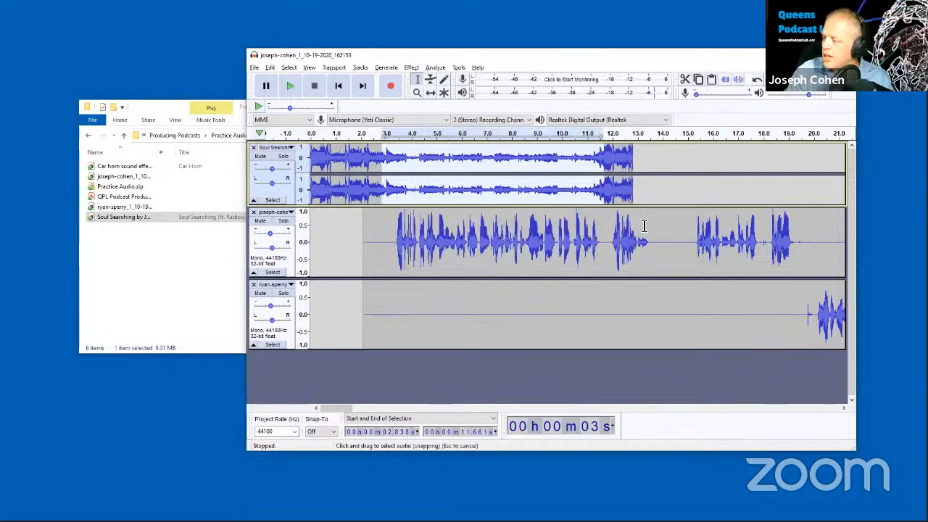
Undo the Auto Duck, audition from about 15 seconds, and undo the speaker track shifts and the music deletion
{"action": "key", "text": "ctrl+z"}
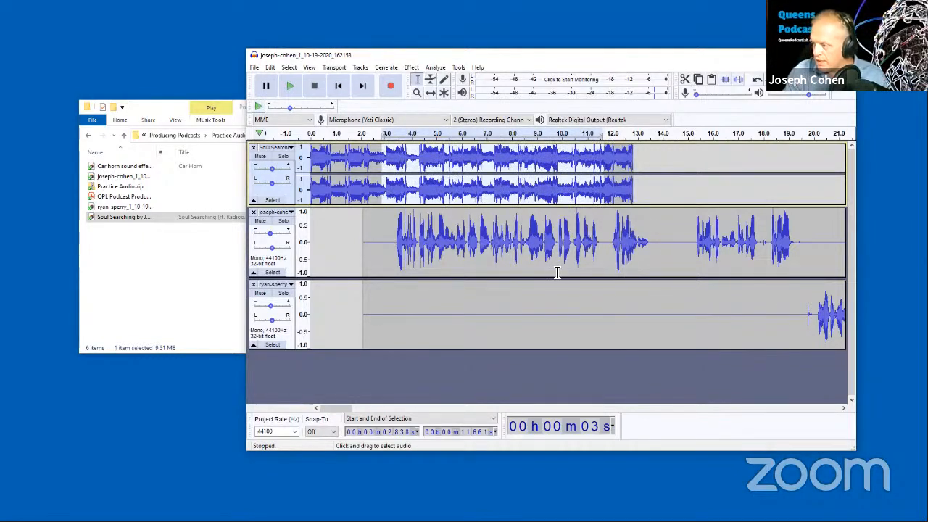
{"action": "left_click", "coordinate": [691, 134]}
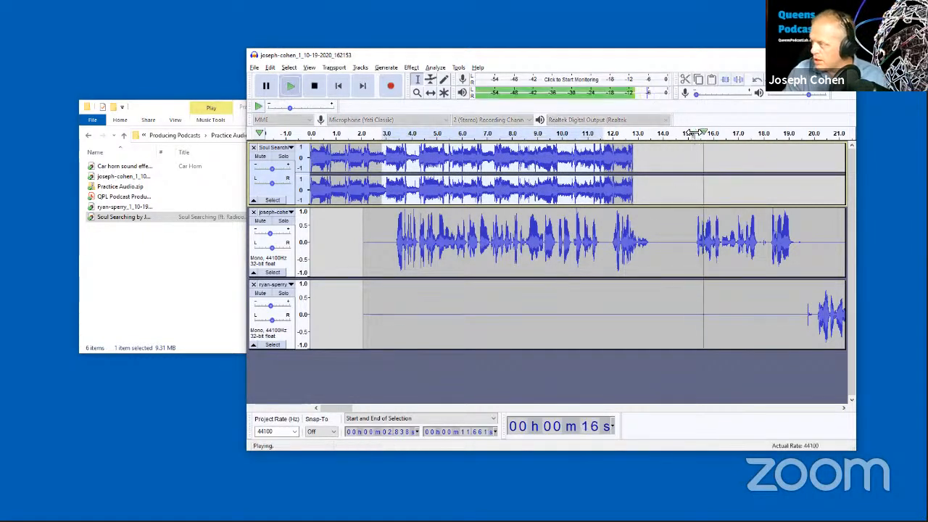
{"action": "key", "text": "space"}
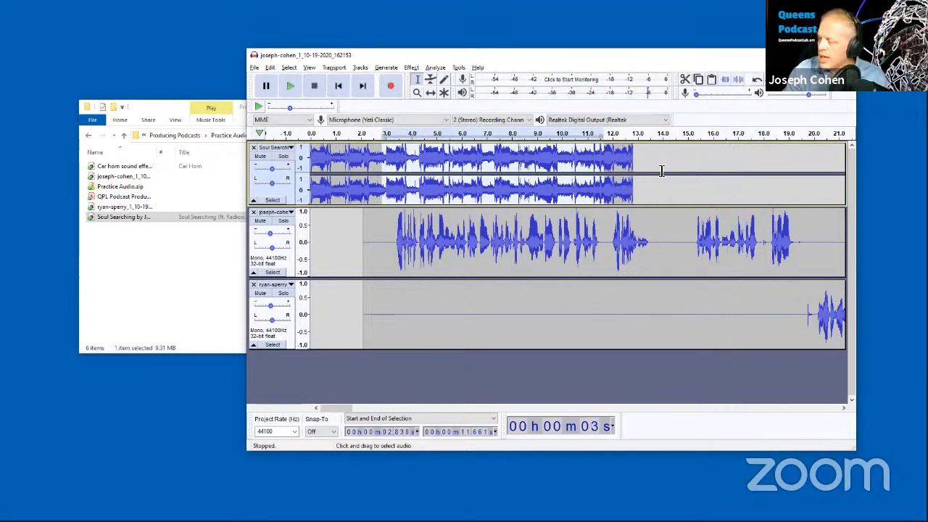
{"action": "key", "text": "ctrl+z"}
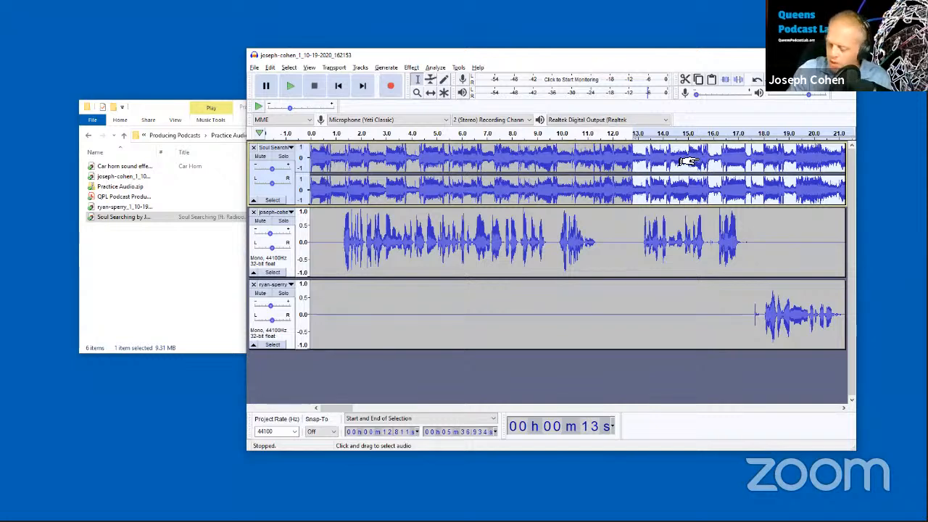
Delete the Soul Searching music from about 15.2 seconds to the end and return the cursor to the project start
{"action": "left_click", "coordinate": [693, 159]}
{"action": "key", "text": "shift+End"}
{"action": "key", "text": "Delete"}
{"action": "key", "text": "Home"}
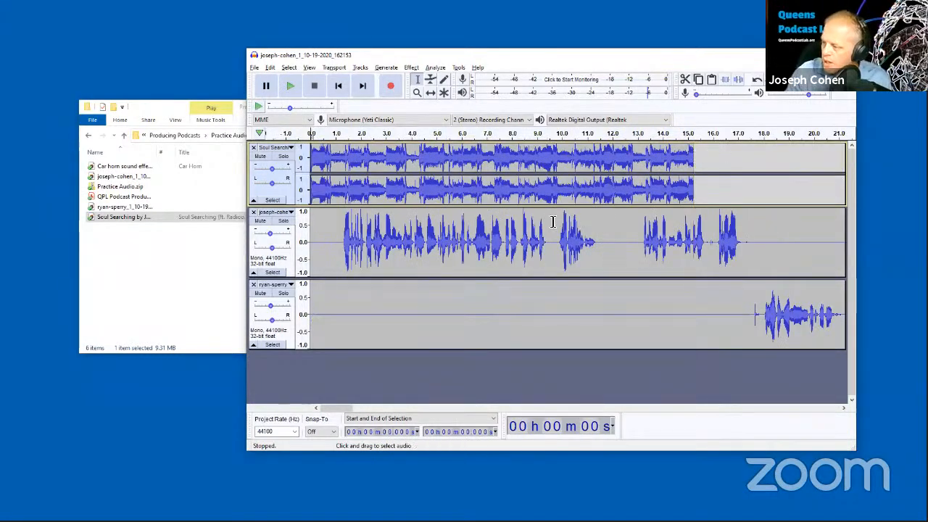
Move both speaker tracks about 2.1 seconds later with the Time Shift tool, keeping their starts aligned
{"action": "left_click", "coordinate": [430, 92]}
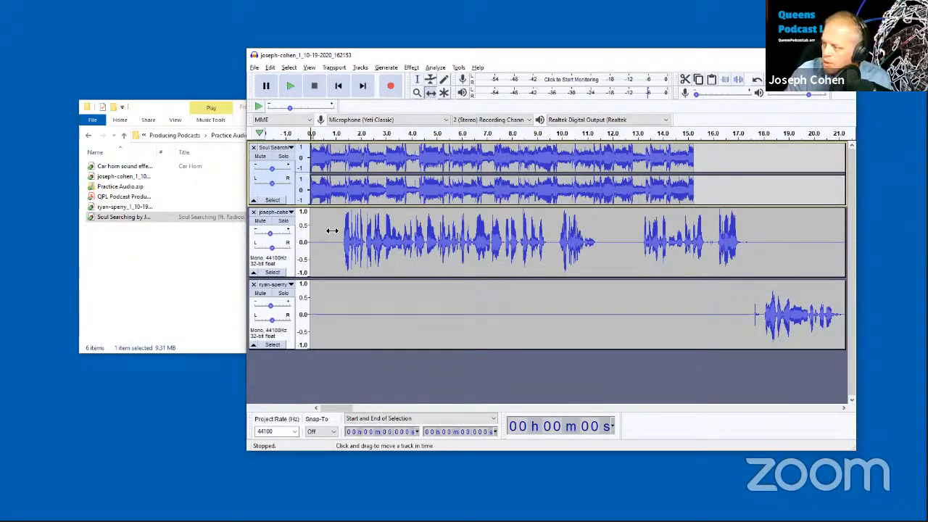
{"action": "left_click_drag", "start_coordinate": [332, 231], "coordinate": [388, 244]}
{"action": "left_click_drag", "start_coordinate": [356, 325], "coordinate": [412, 330]}
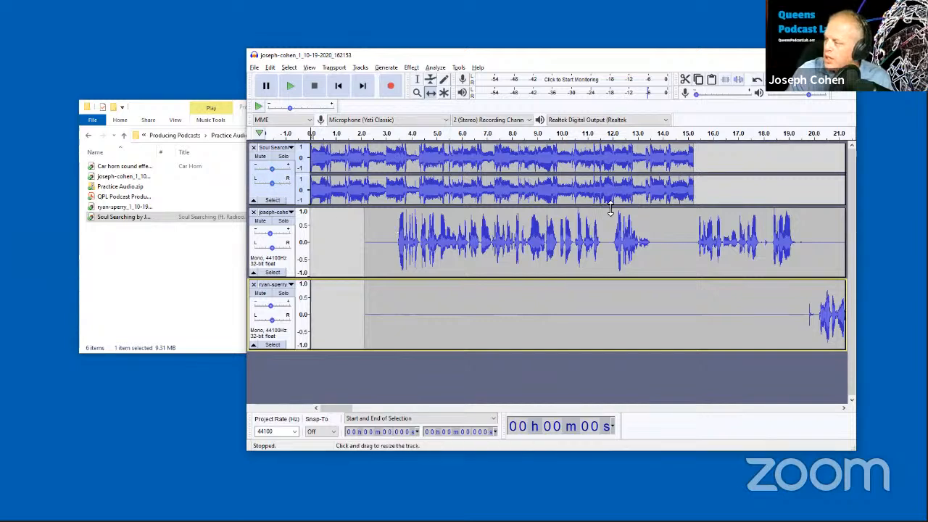
Apply Auto Duck at -10 dB to the Soul Searching music between about 3.2 and 13.6 seconds
{"action": "left_click", "coordinate": [419, 79]}
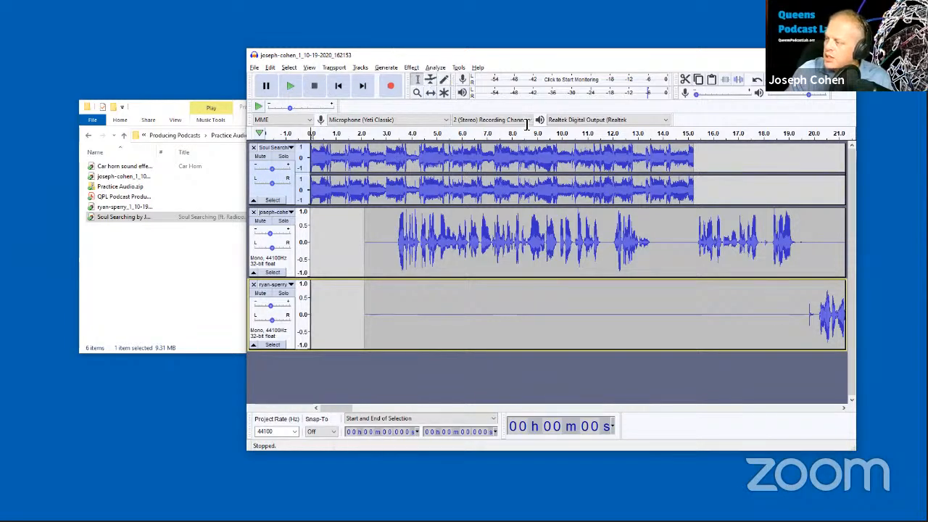
{"action": "left_click_drag", "start_coordinate": [653, 184], "coordinate": [391, 188]}
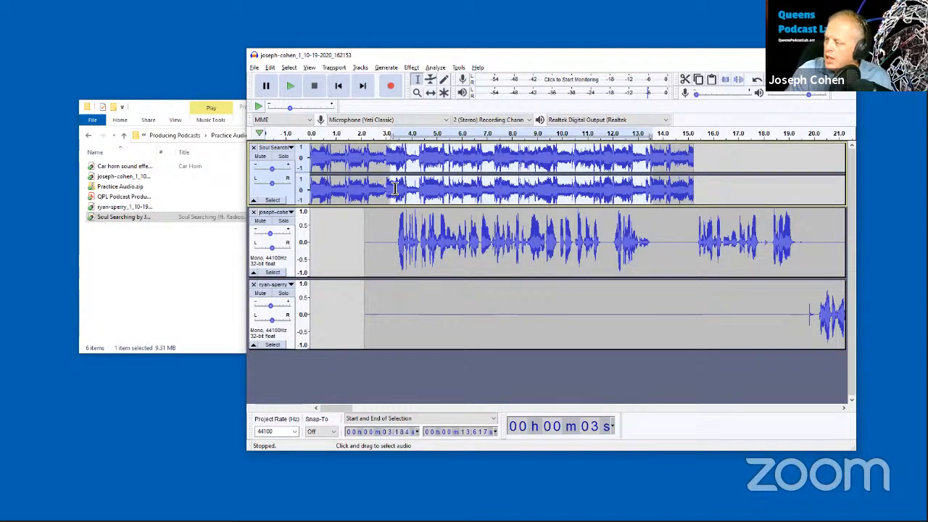
{"action": "left_click", "coordinate": [410, 67]}
{"action": "left_click", "coordinate": [444, 61]}
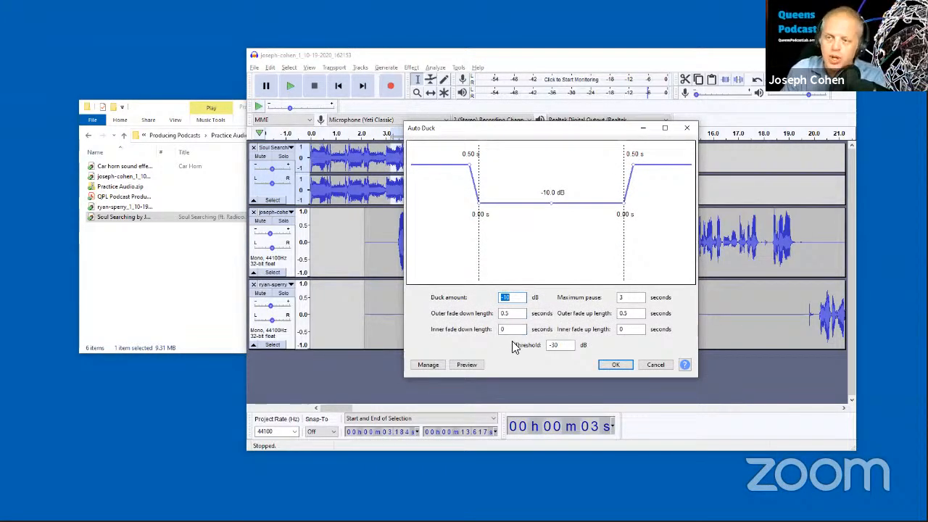
{"action": "left_click", "coordinate": [615, 365]}
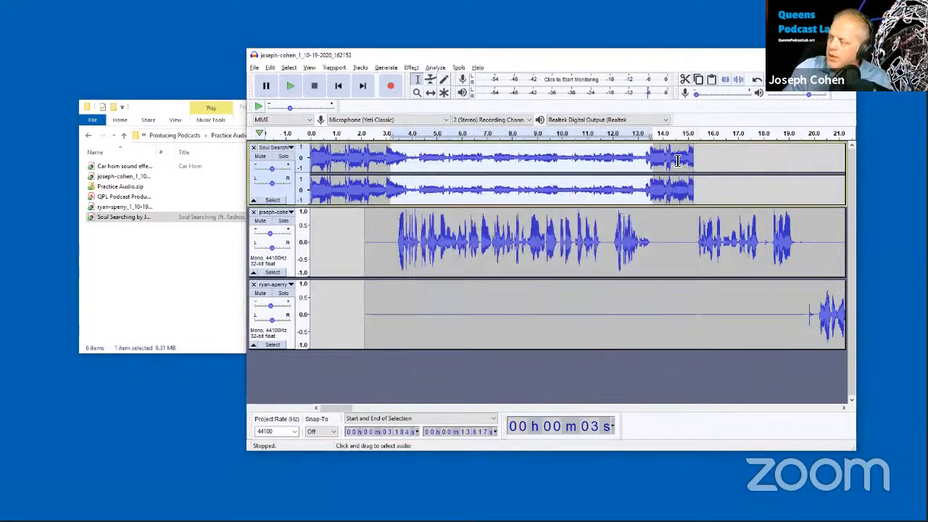
Delete the silent gap between about 14.4 and 15.1 seconds from both speaker tracks
{"action": "left_click_drag", "start_coordinate": [691, 232], "coordinate": [674, 316]}
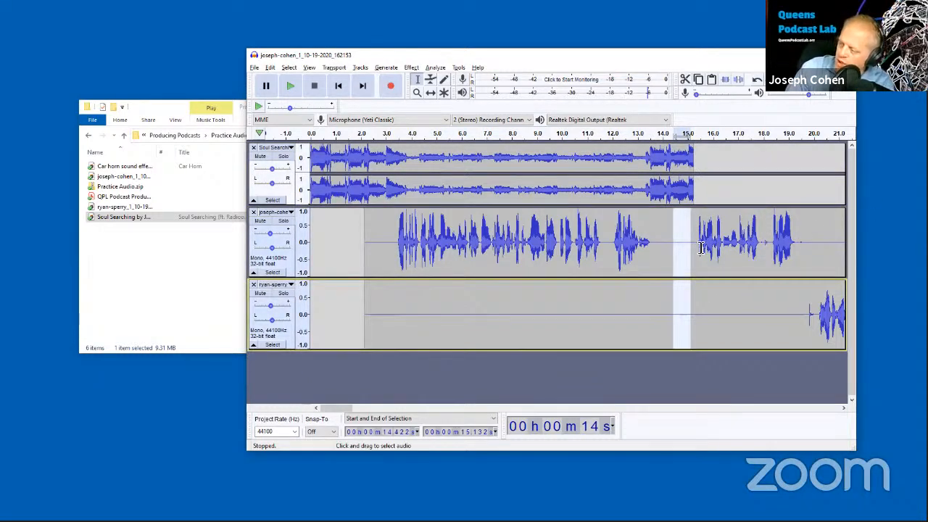
{"action": "key", "text": "Delete"}
Fade out the music from about 14.1 seconds to its end, and audition the mix from the project start
{"action": "left_click_drag", "start_coordinate": [664, 161], "coordinate": [695, 162]}
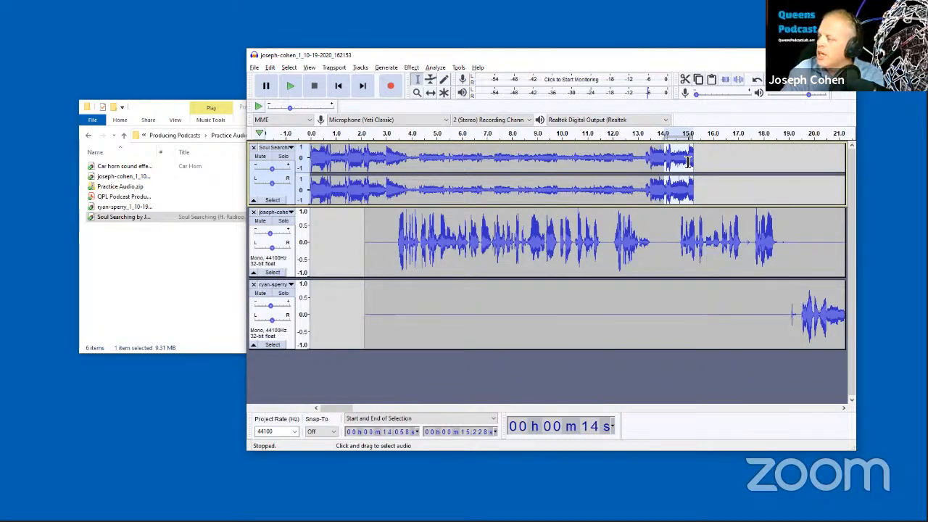
{"action": "left_click", "coordinate": [410, 67]}
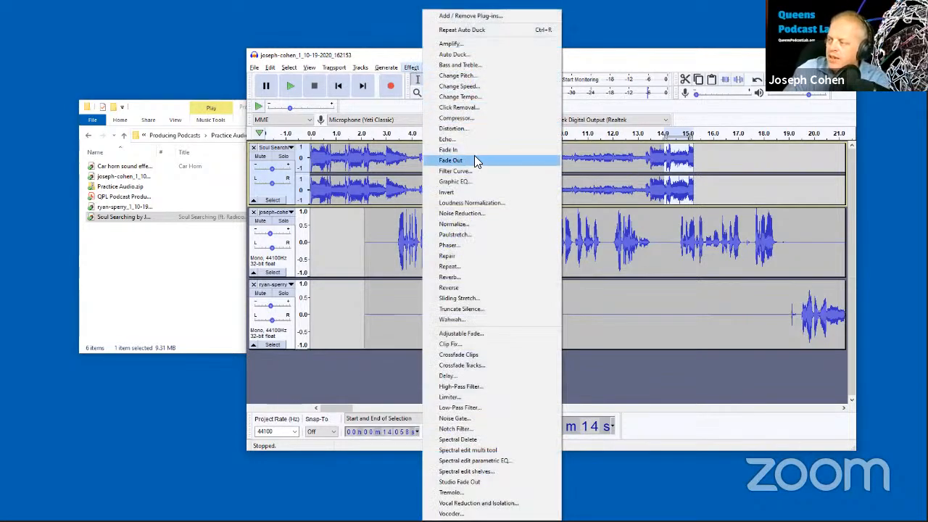
{"action": "left_click", "coordinate": [475, 160]}
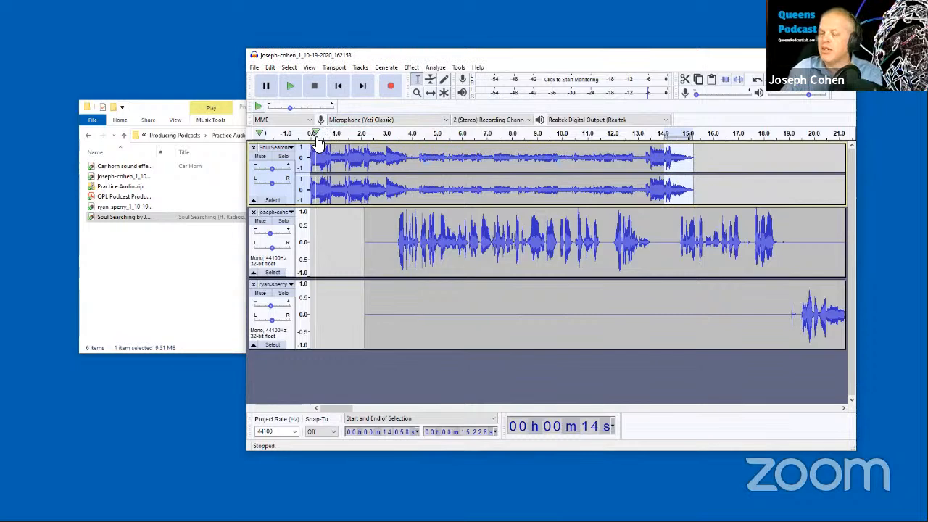
{"action": "left_click", "coordinate": [313, 135]}
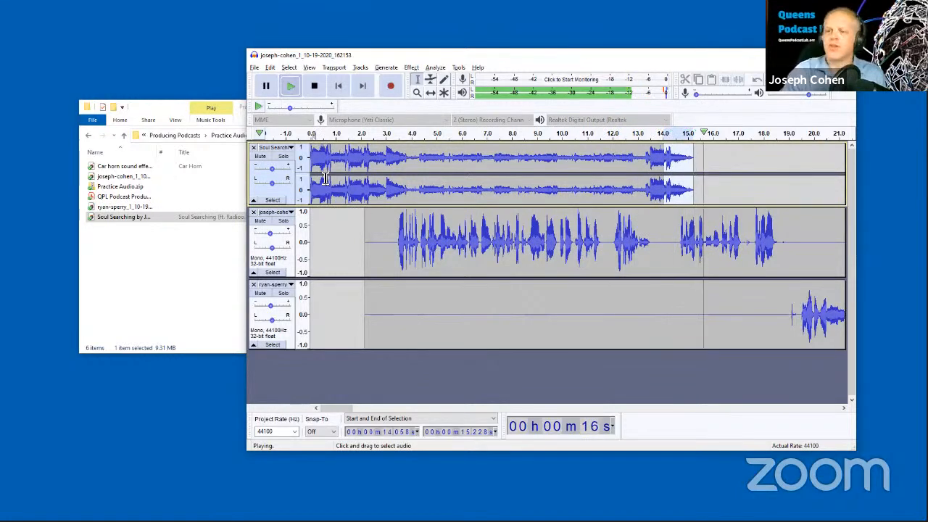
{"action": "left_click", "coordinate": [316, 89]}
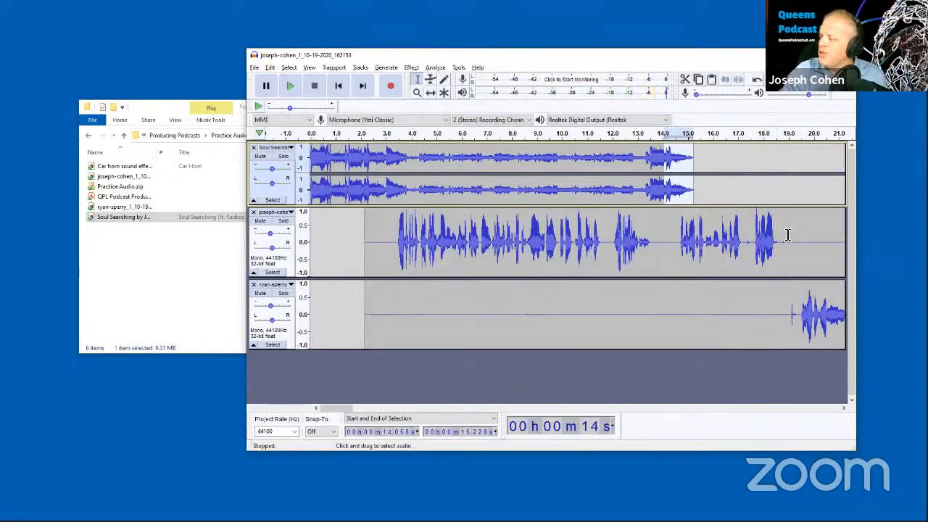
Delete about 14.7 to 17.5 seconds from both speaker tracks and audition the cut from about 14 seconds
{"action": "left_click_drag", "start_coordinate": [750, 243], "coordinate": [680, 348]}
{"action": "key", "text": "Delete"}
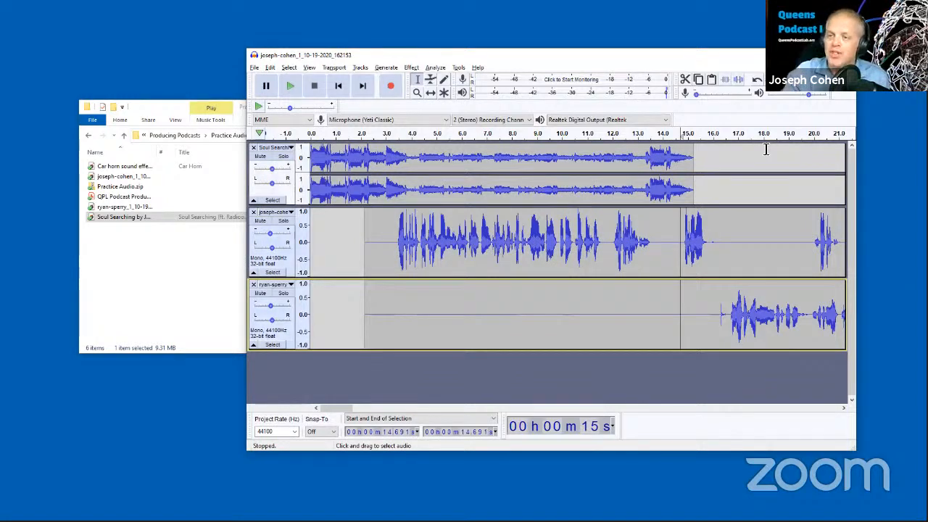
{"action": "left_click", "coordinate": [659, 132]}
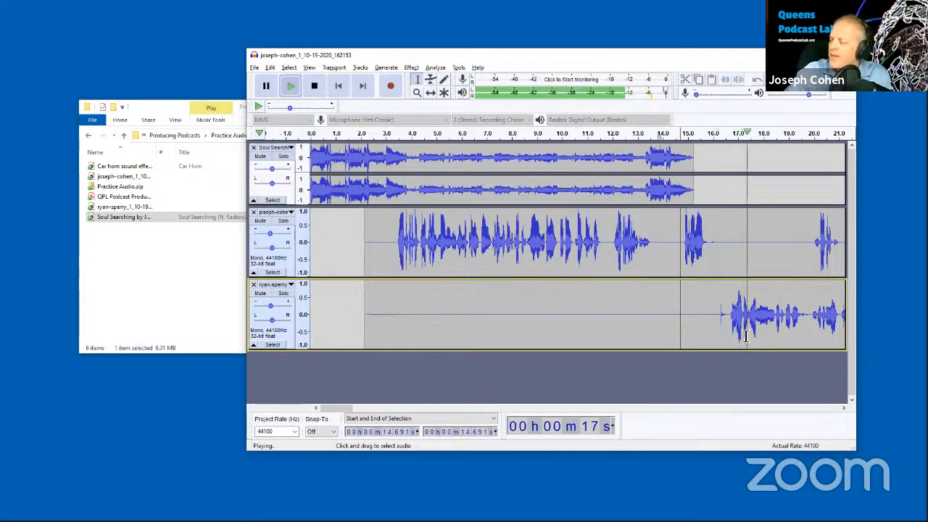
{"action": "left_click", "coordinate": [313, 86]}
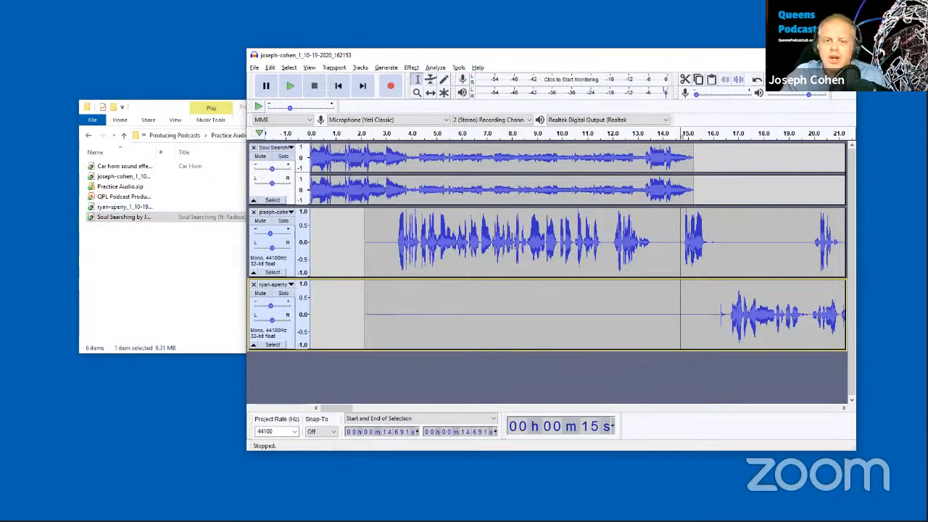